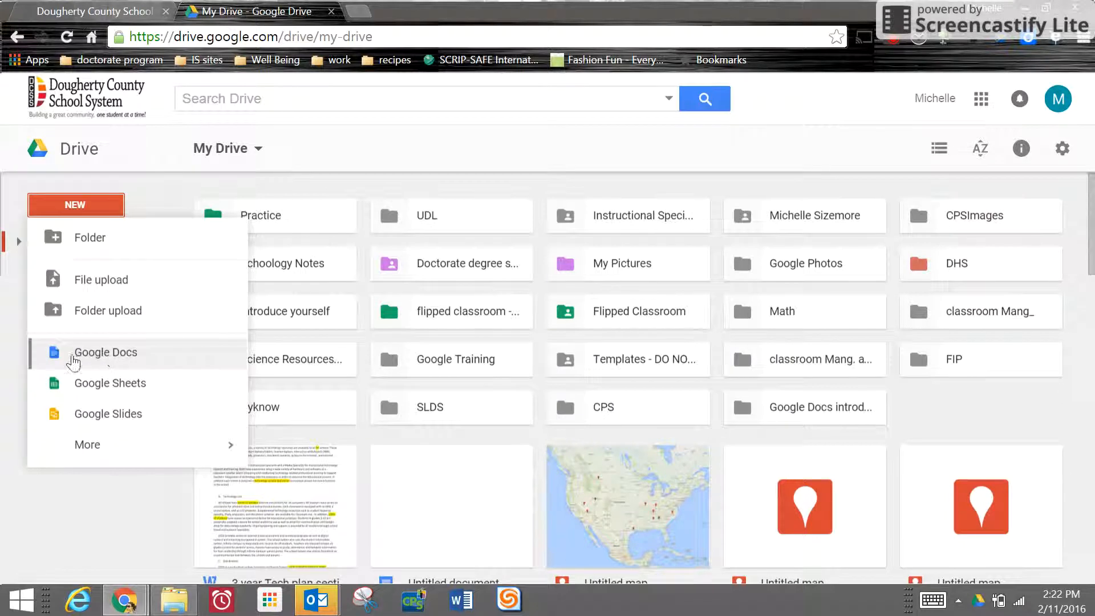
Step: Create a new blank Google Docs document and name it Practice
left_click(91, 359)
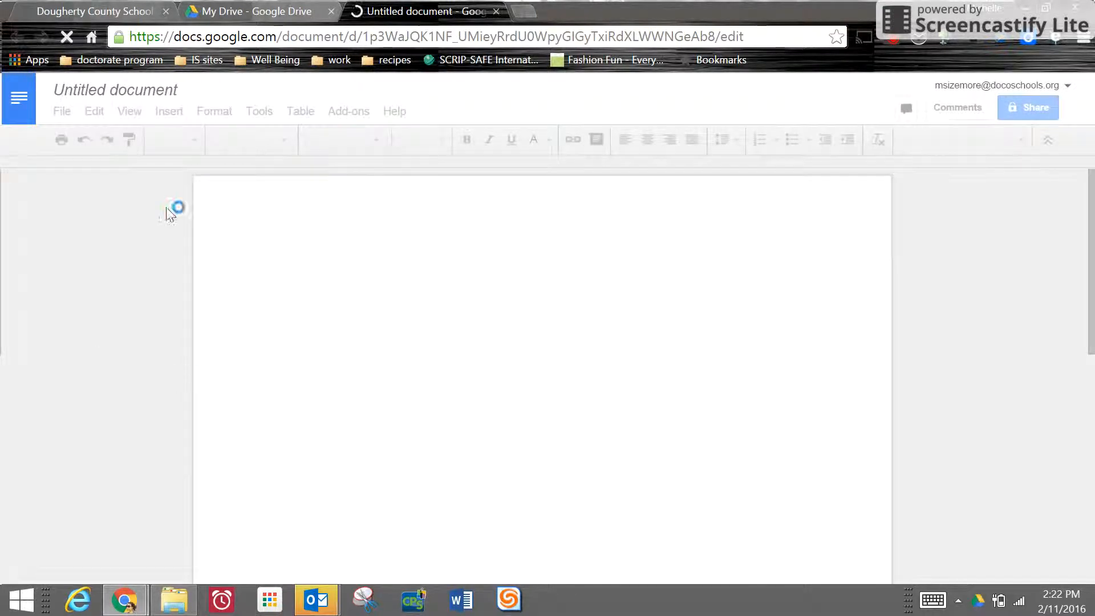
left_click(158, 91)
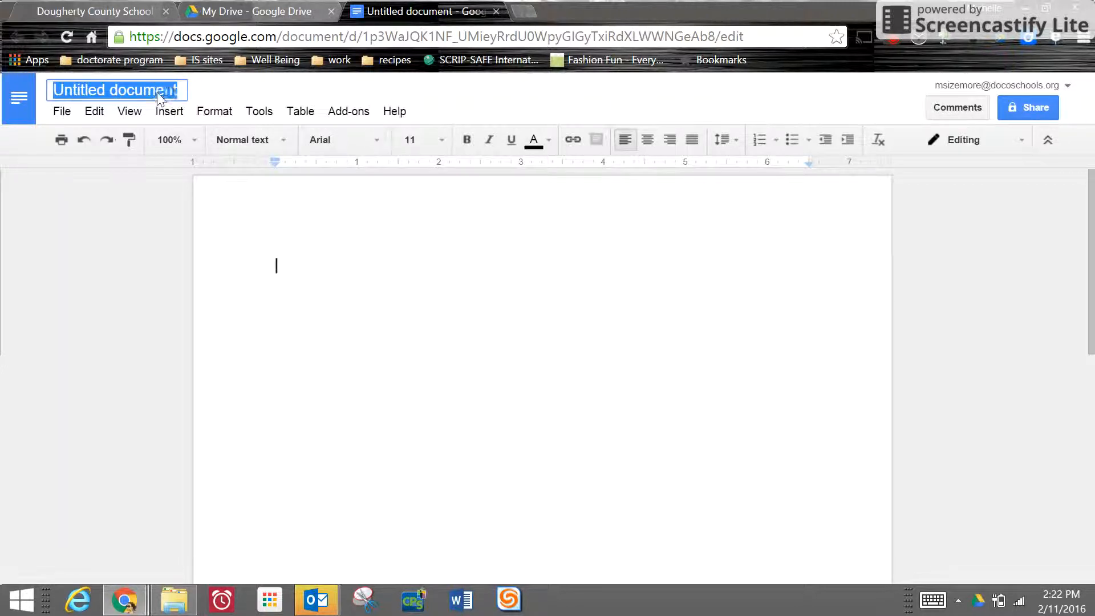
type("Practice")
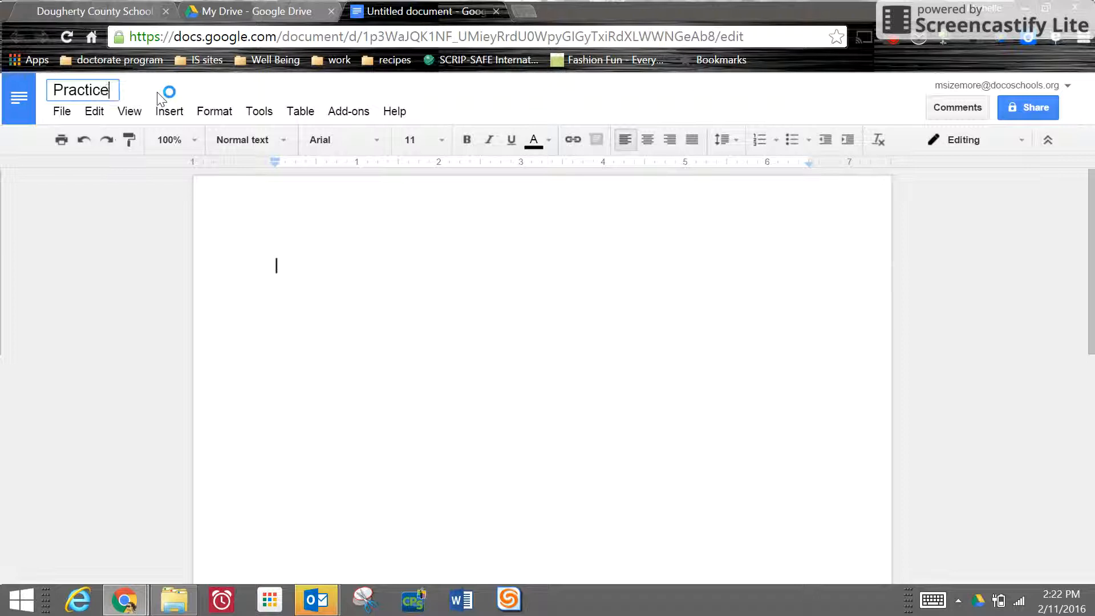
left_click(277, 263)
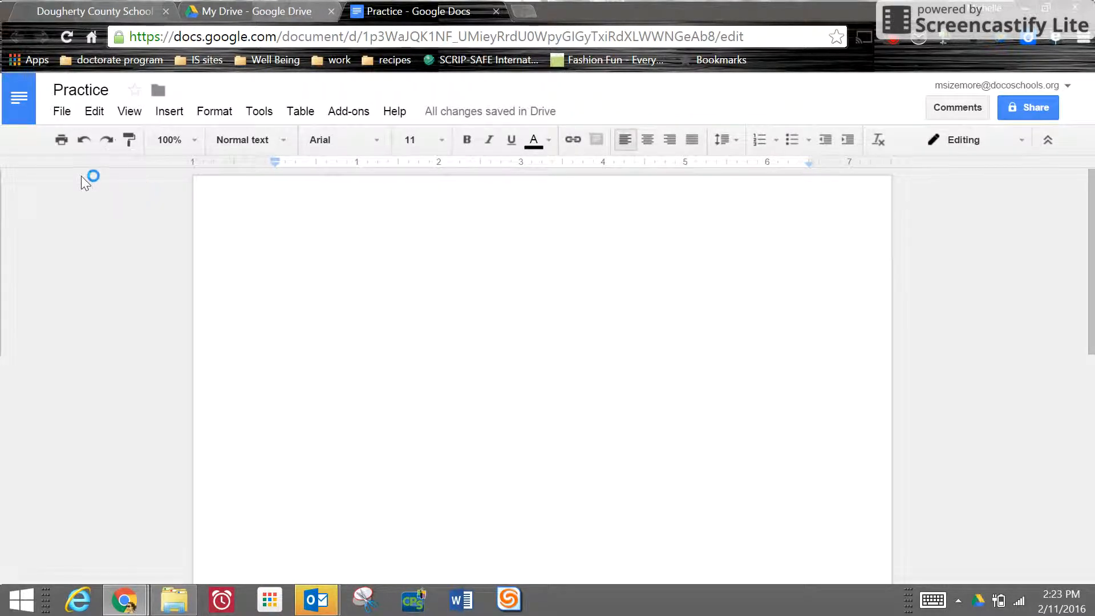
Step: Turn on link sharing so anyone at Dougherty County School System with the link can view, and review the other link access levels
left_click(1025, 107)
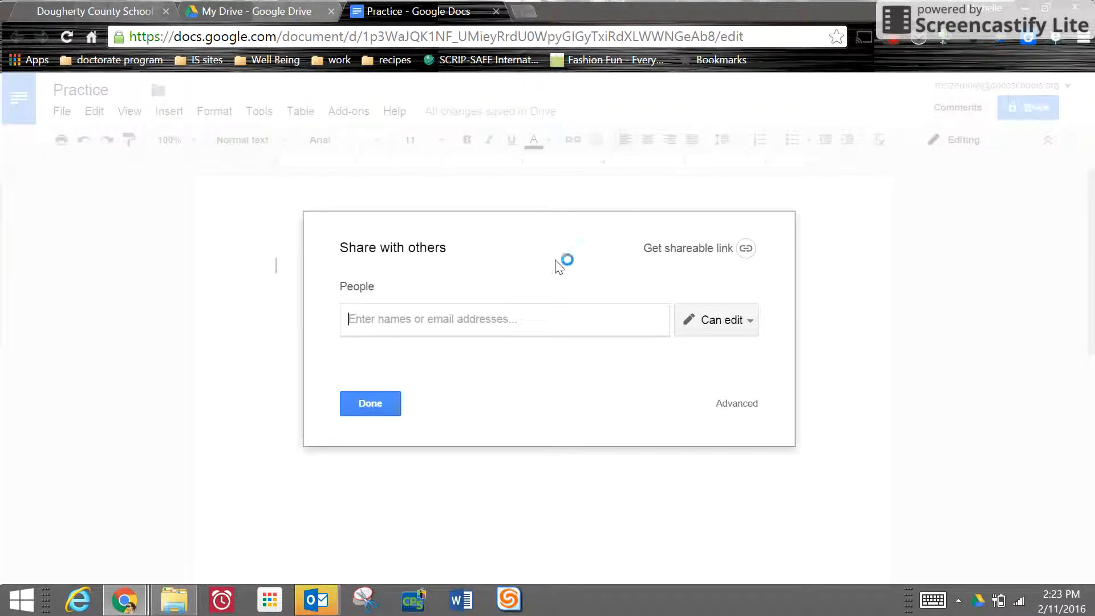
left_click(688, 252)
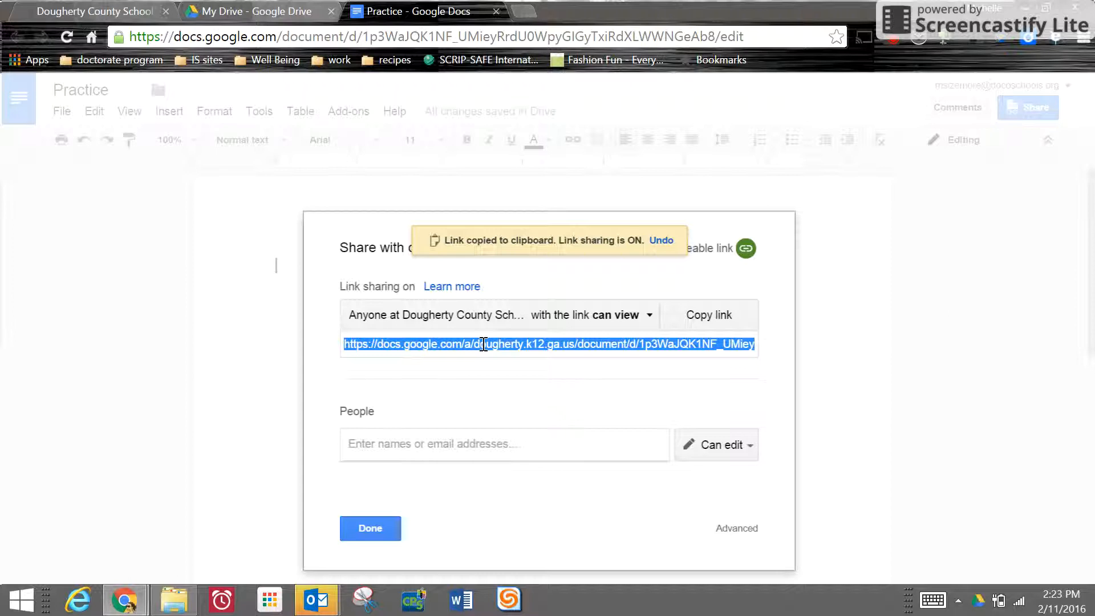
left_click(648, 317)
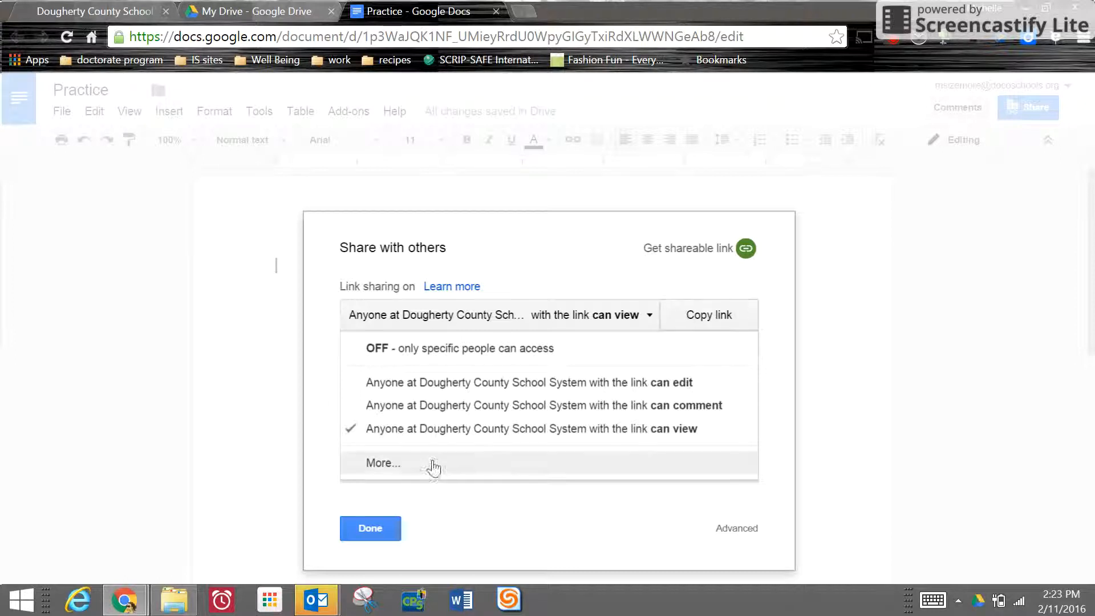
left_click(368, 526)
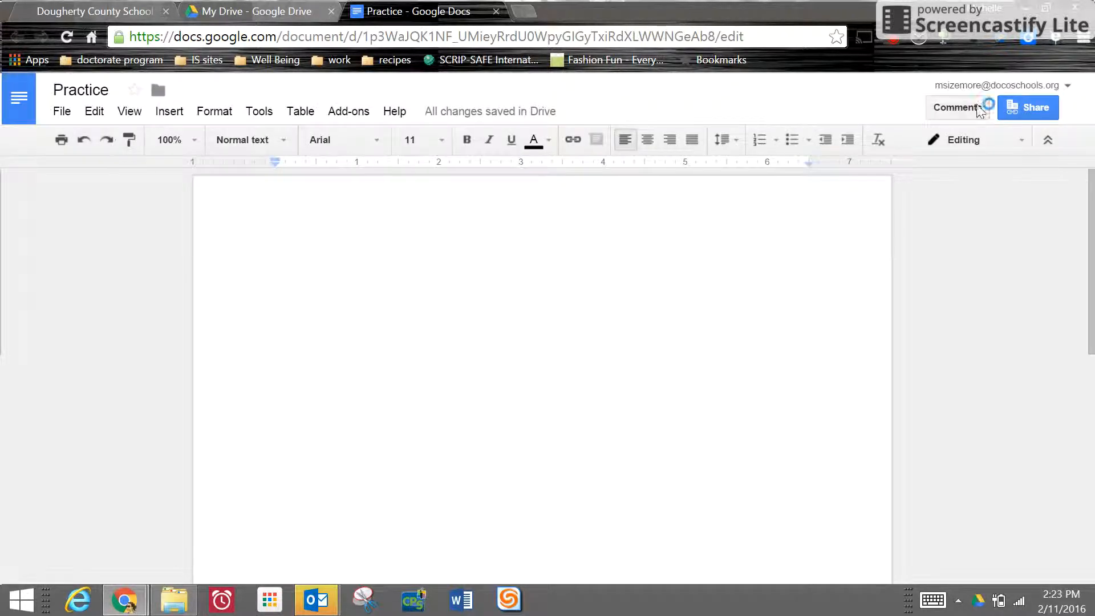
Step: Review the permission levels available for people invited to the document, and close the sharing settings
left_click(1027, 107)
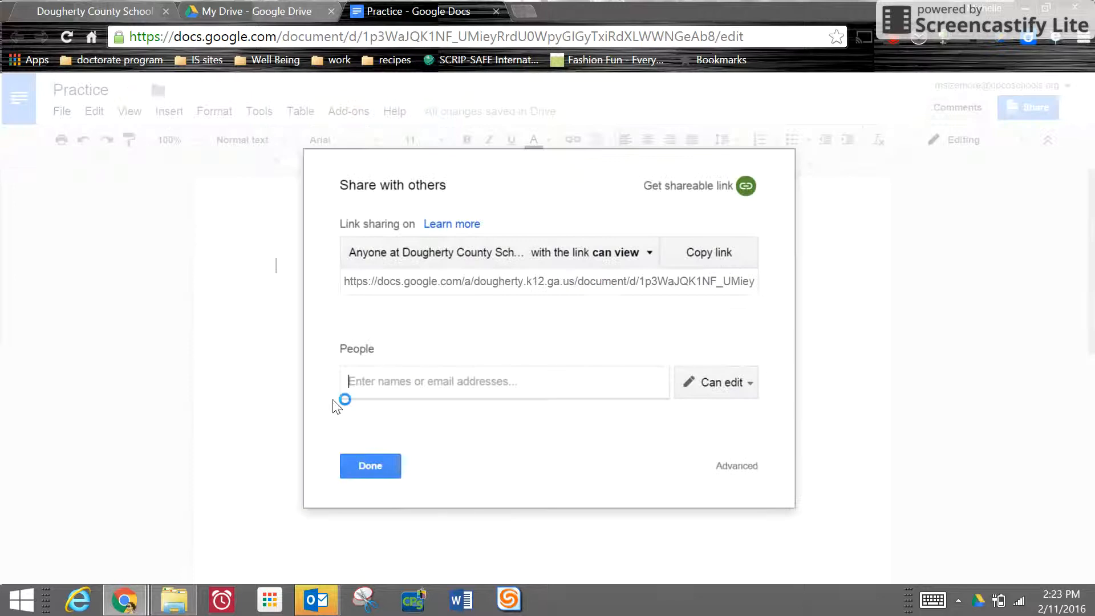
left_click(749, 384)
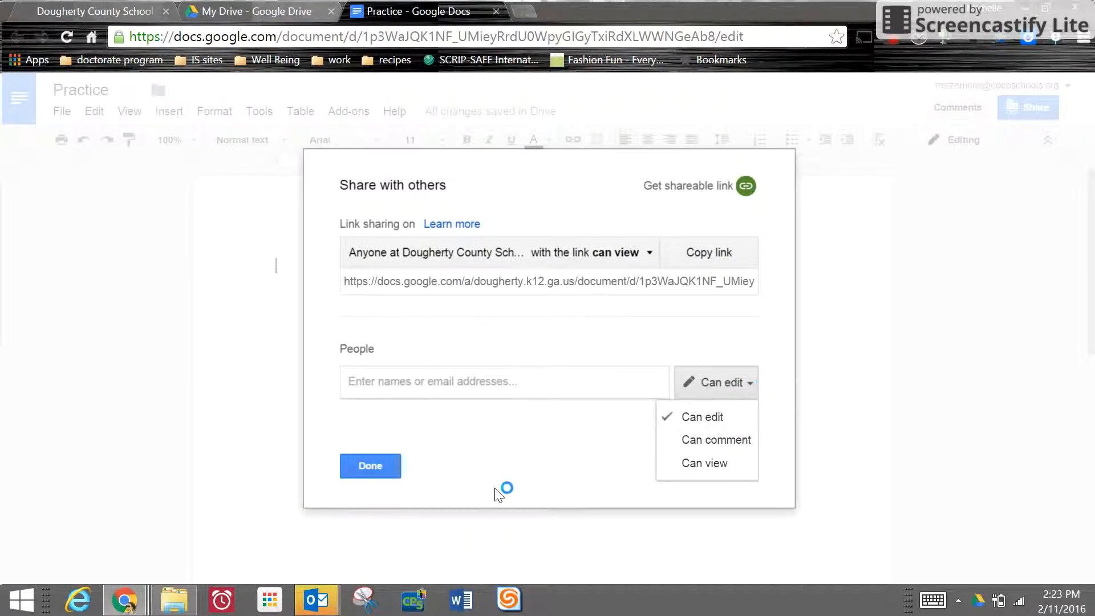
left_click(375, 465)
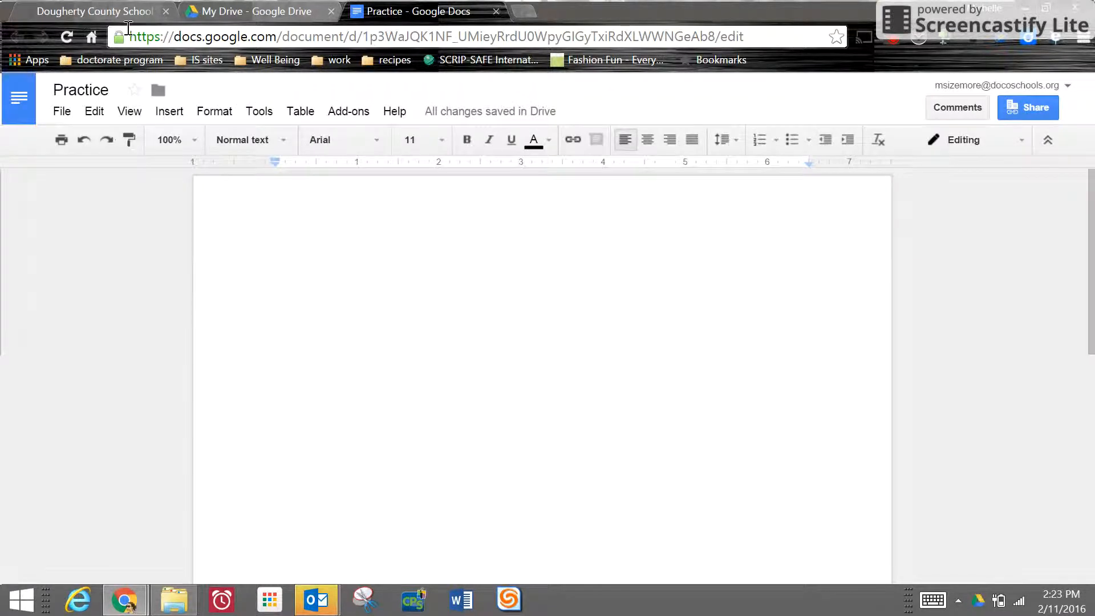
Step: Browse the files that others have shared with this account in Google Drive
left_click(262, 15)
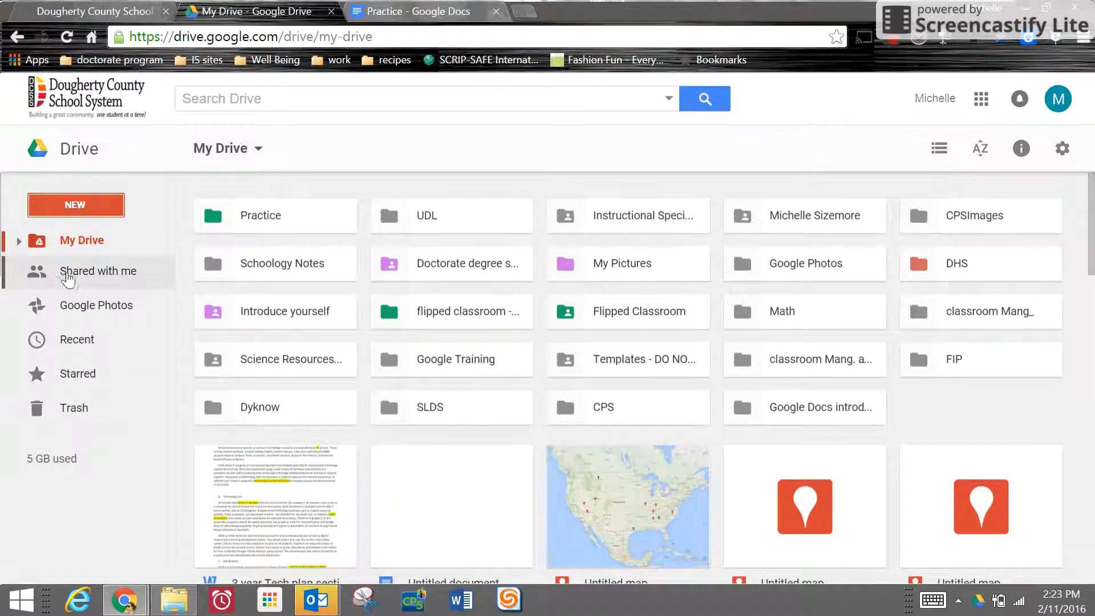
left_click(87, 272)
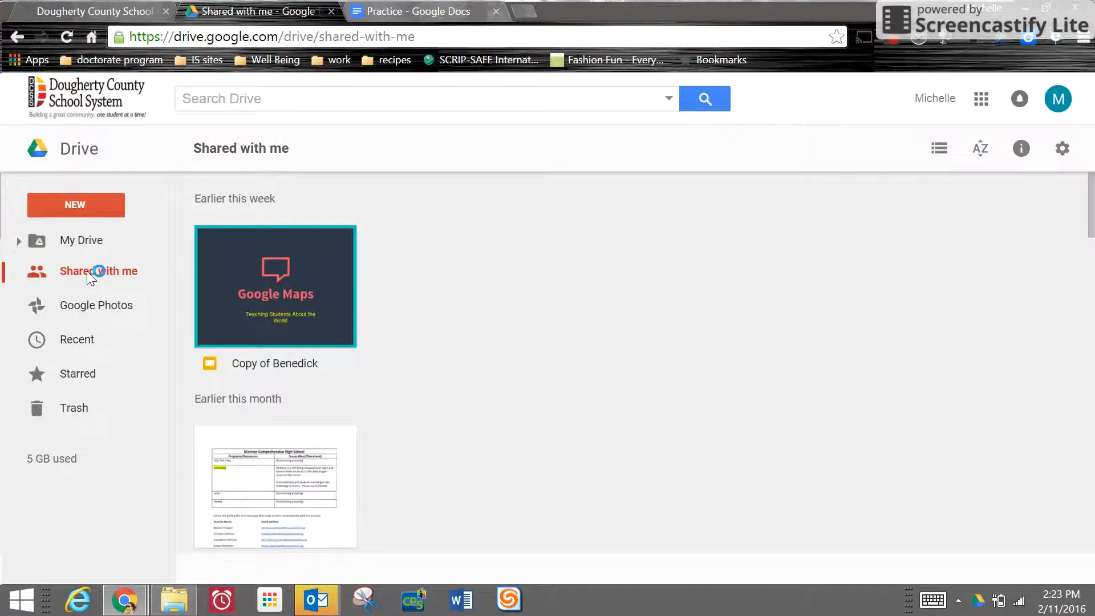
left_click_drag(1092, 215, 1078, 296)
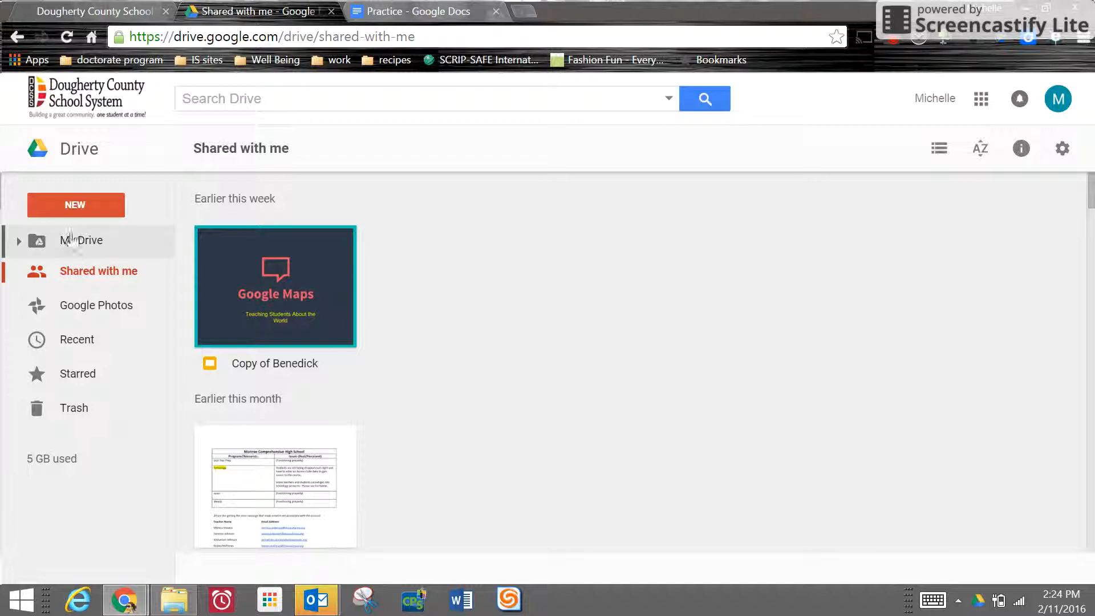
Step: Return to the Practice document, view its revision history, and go back to editing
left_click(440, 10)
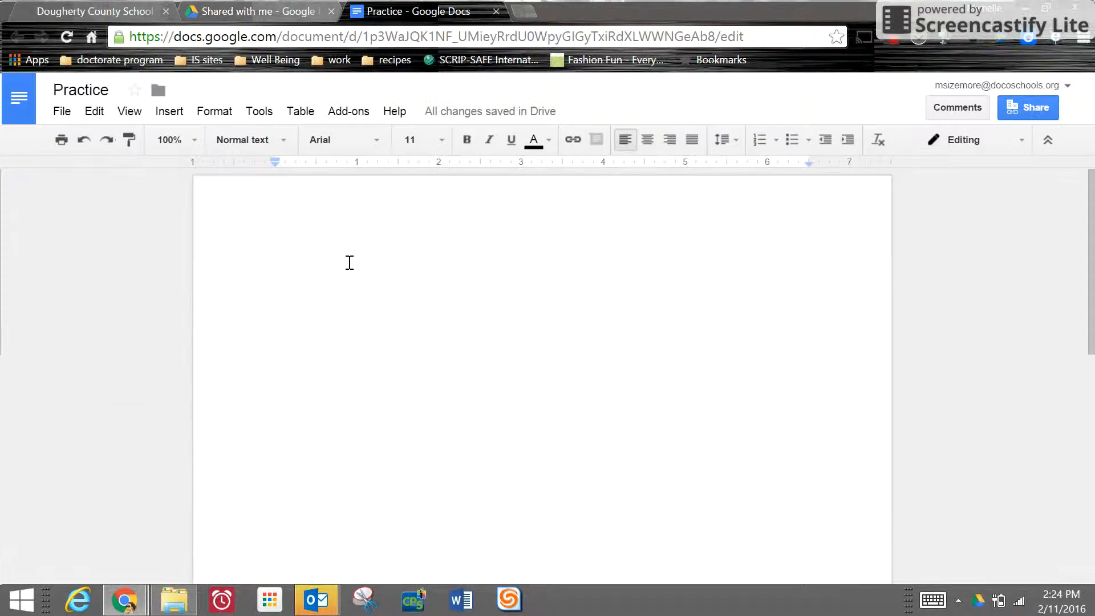
left_click(63, 111)
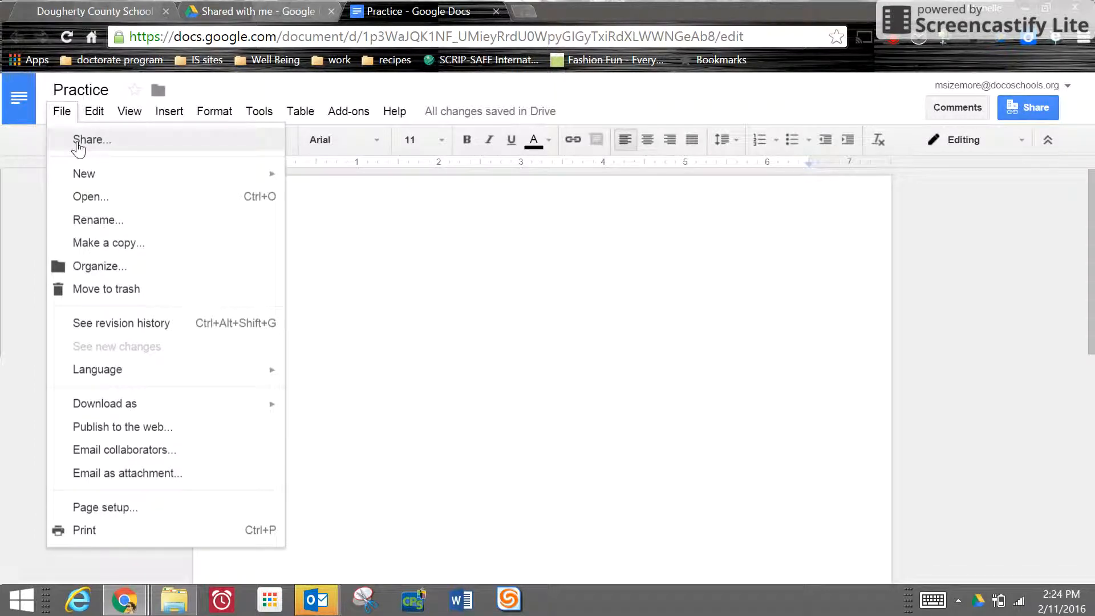
mouse_move(78, 182)
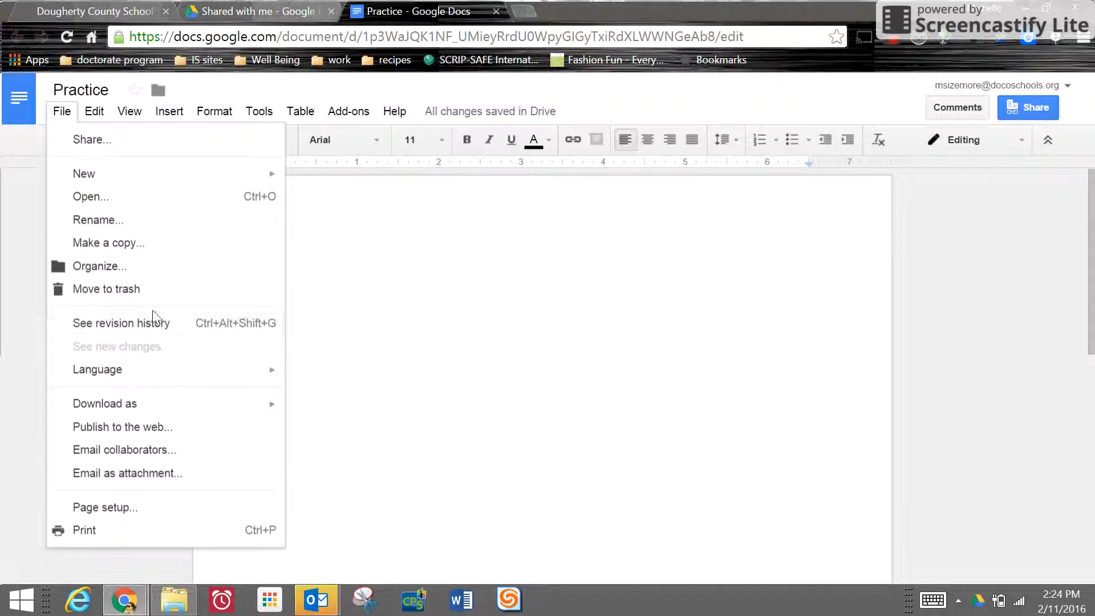
left_click(88, 331)
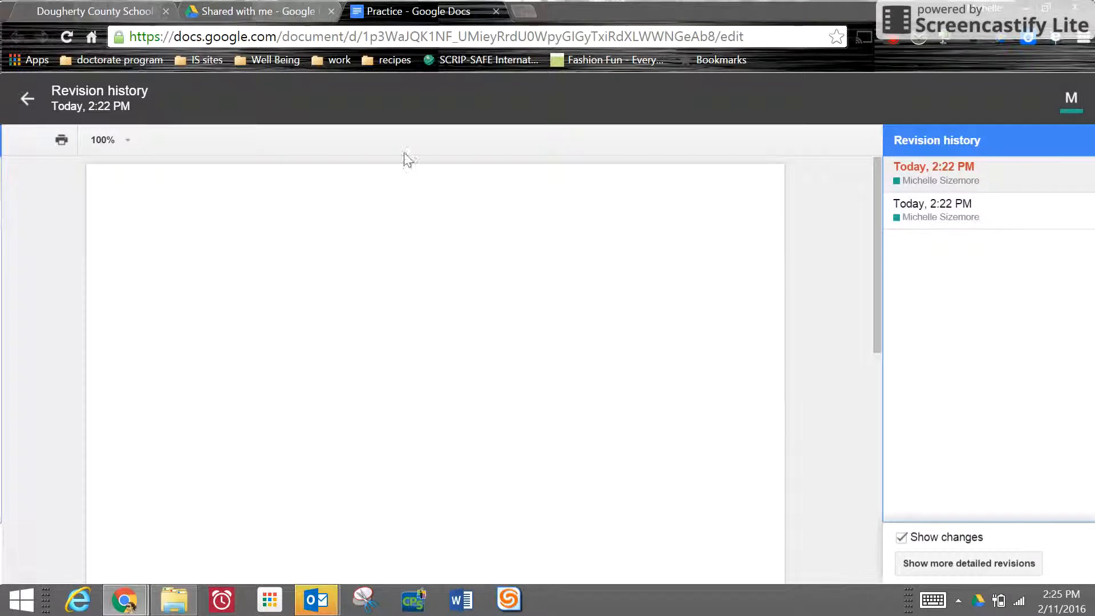
left_click(26, 108)
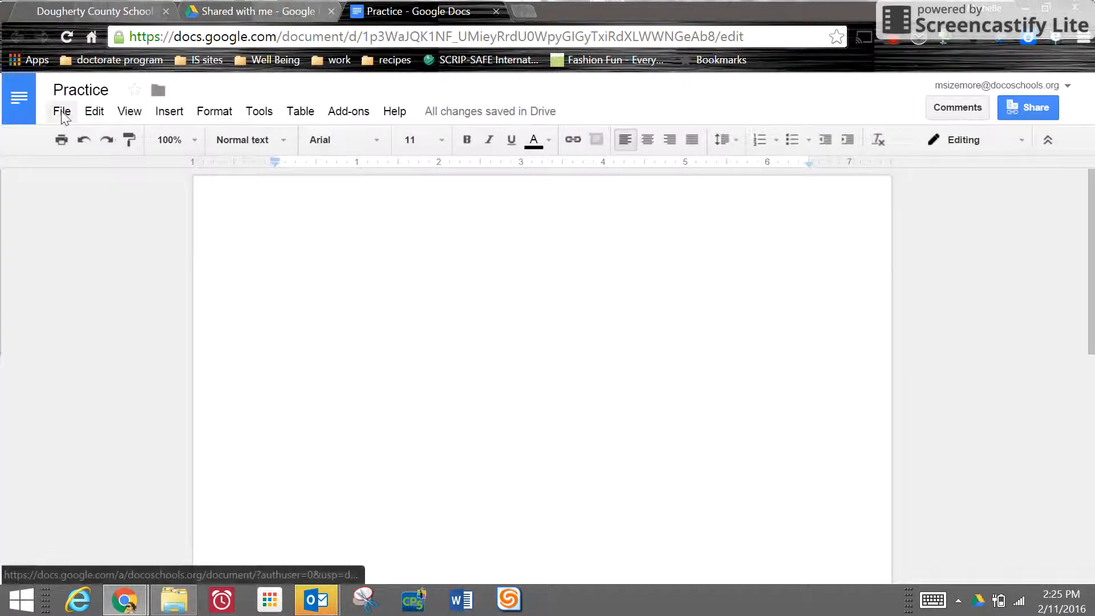
left_click(62, 112)
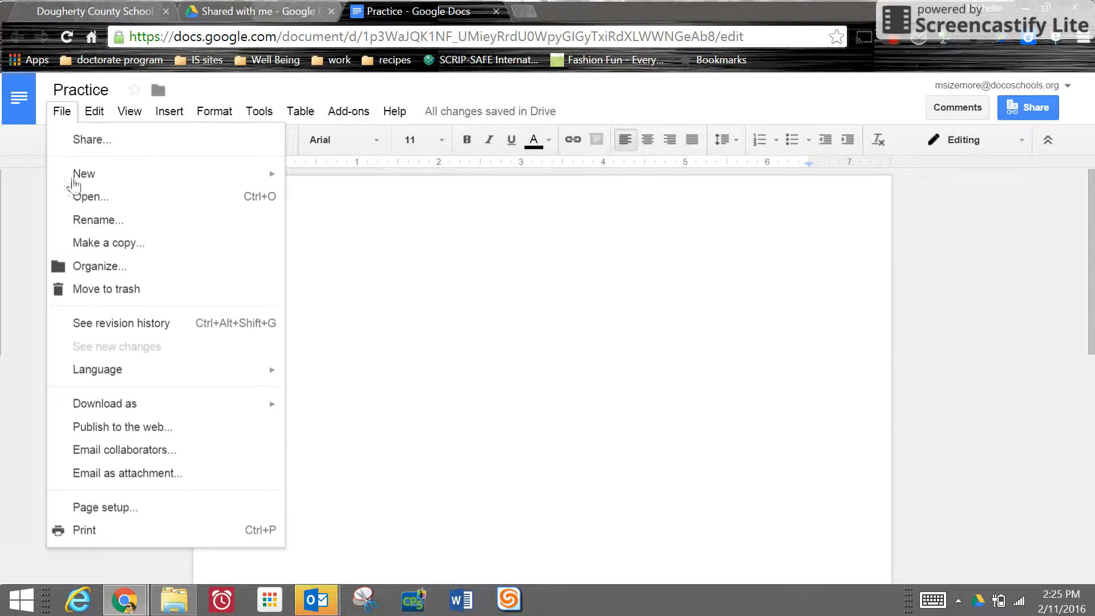
mouse_move(99, 374)
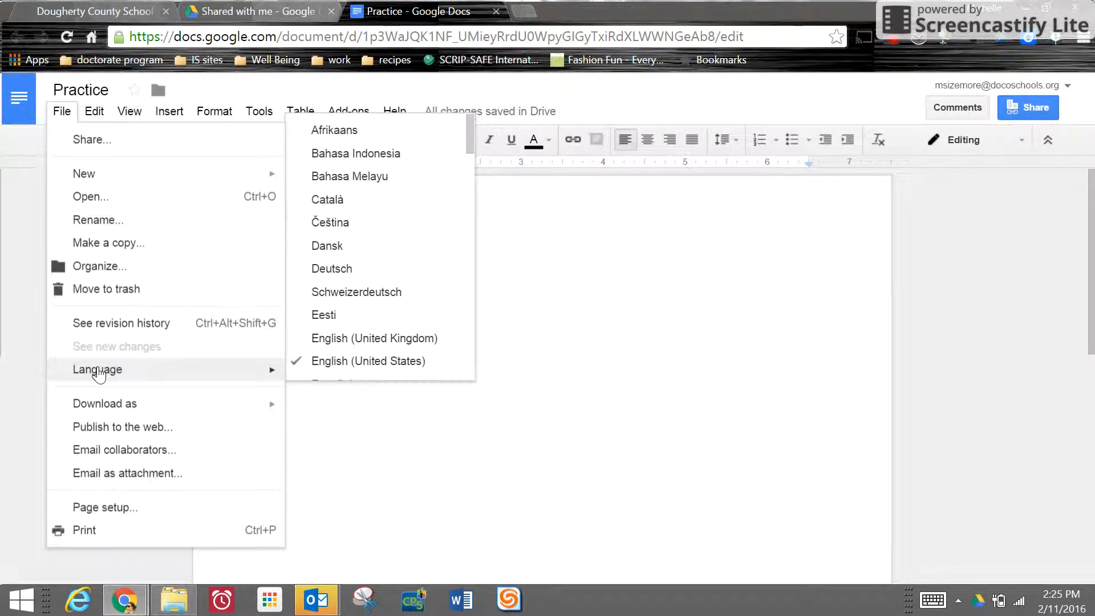
mouse_move(109, 405)
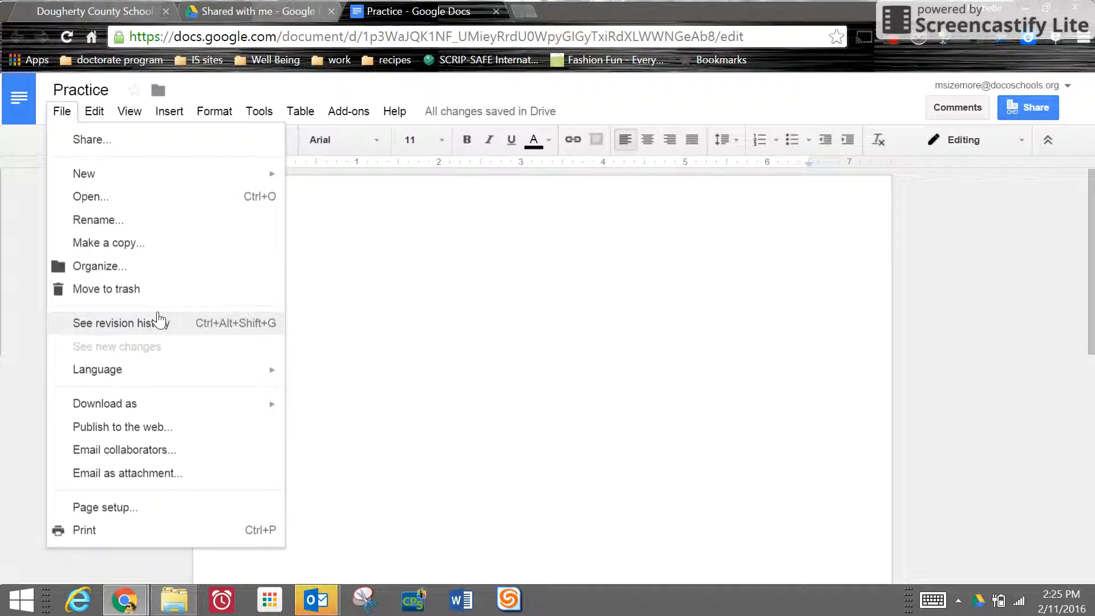
mouse_move(106, 116)
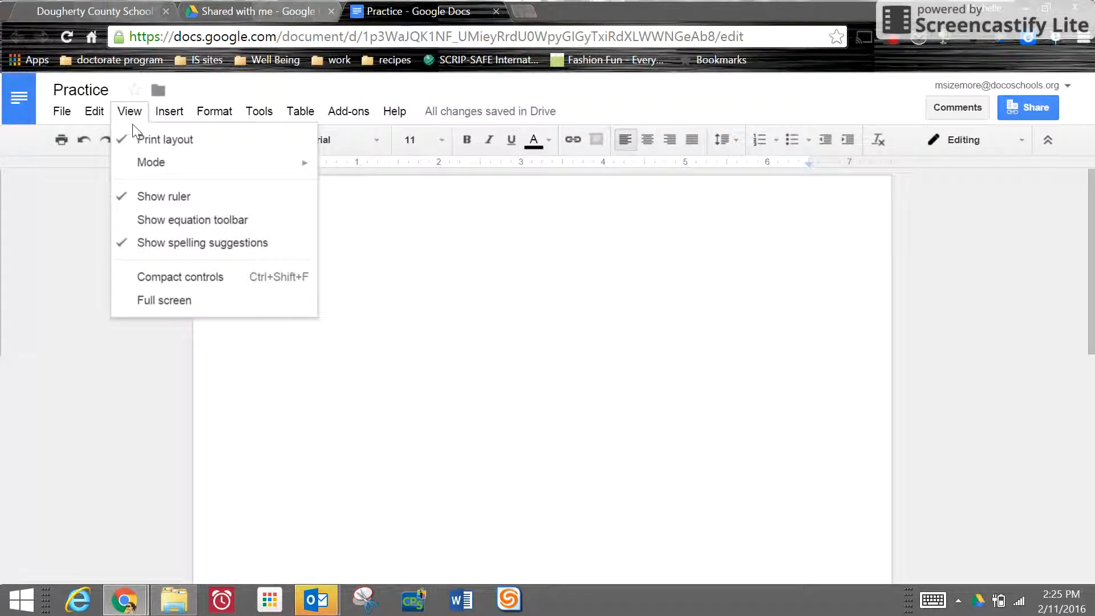
Step: Start inserting an image from a Google image search and search for "puppies"
mouse_move(174, 119)
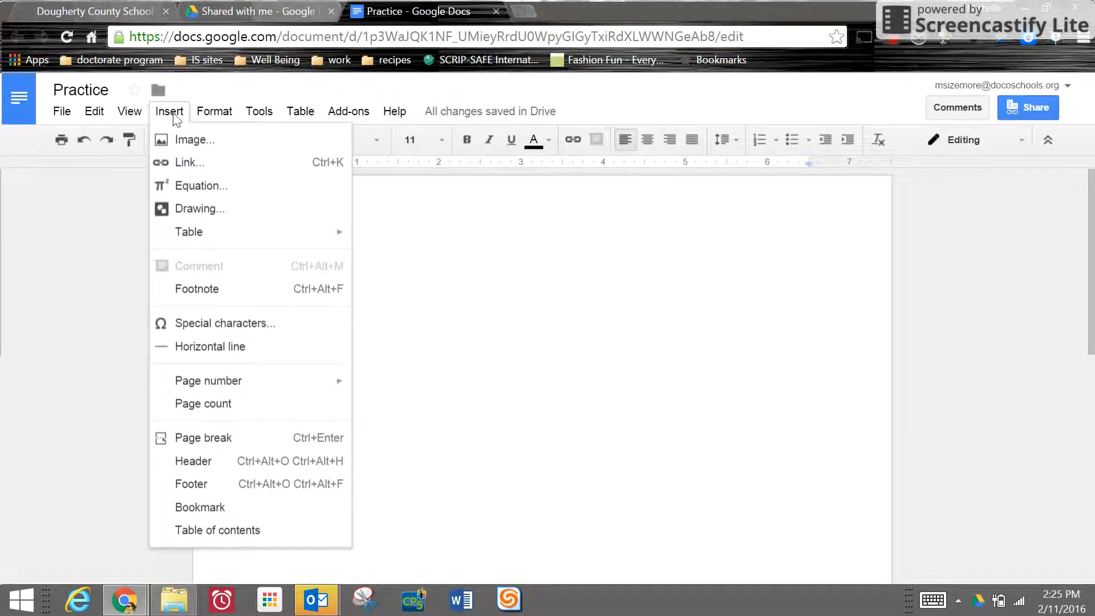
left_click(182, 142)
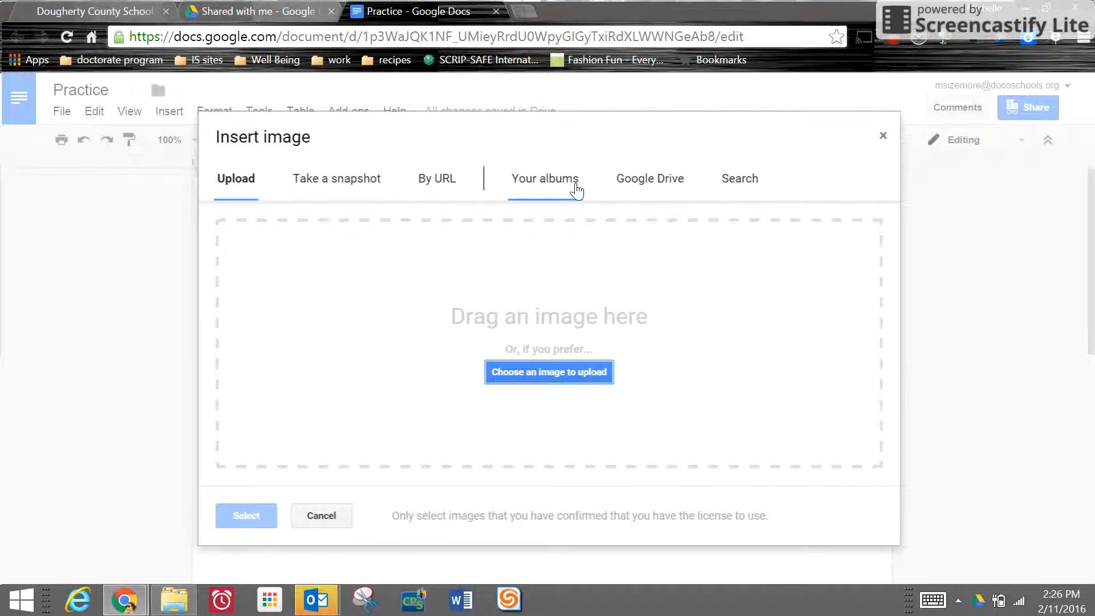
left_click(733, 189)
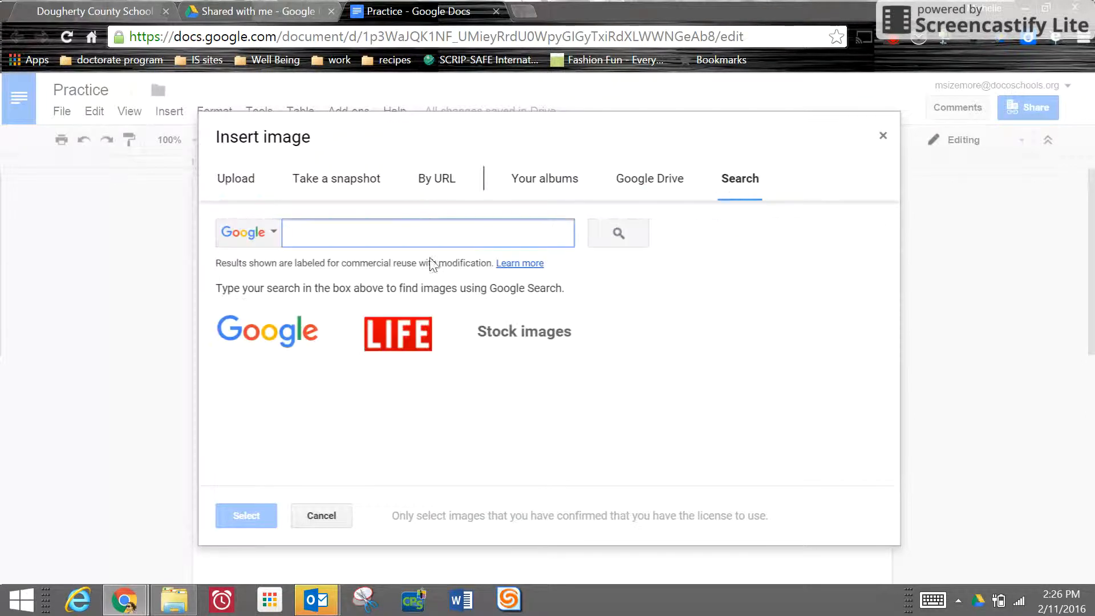
type("puppie")
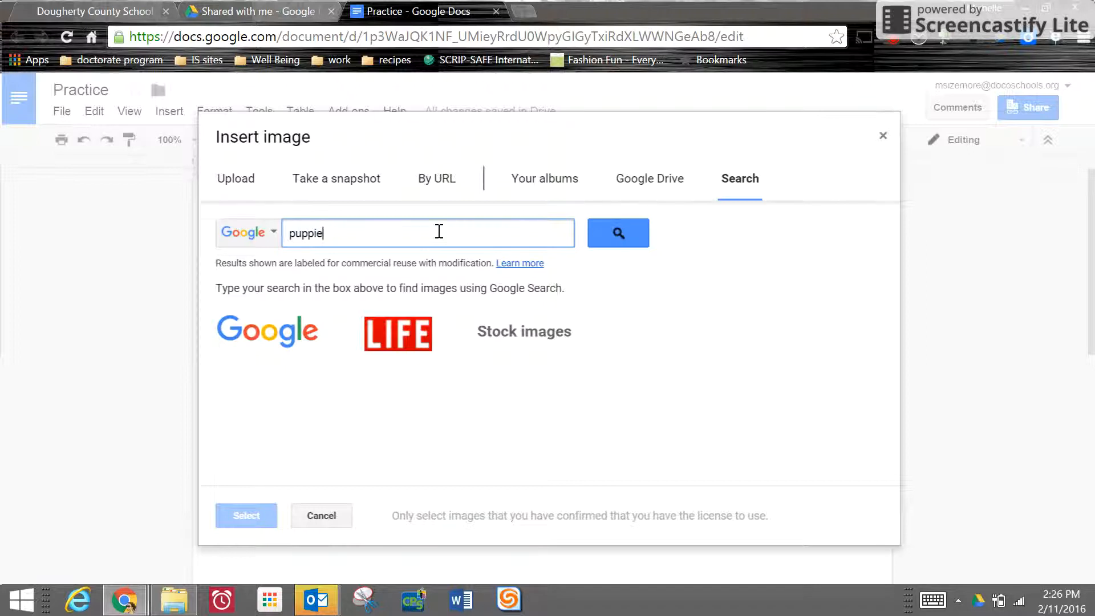
key("Return")
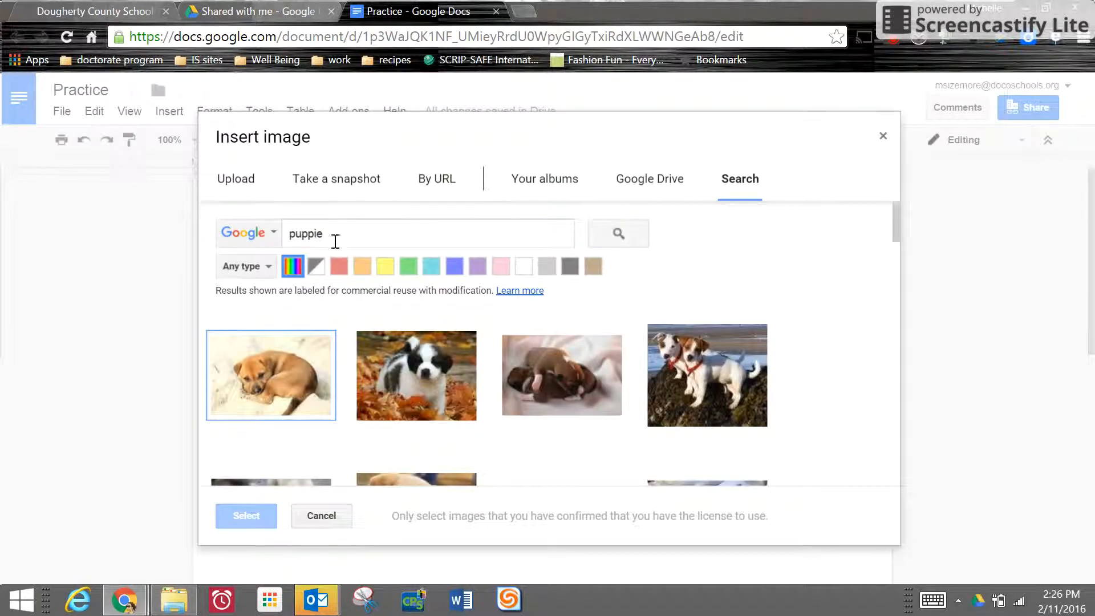
left_click(329, 235)
type("s")
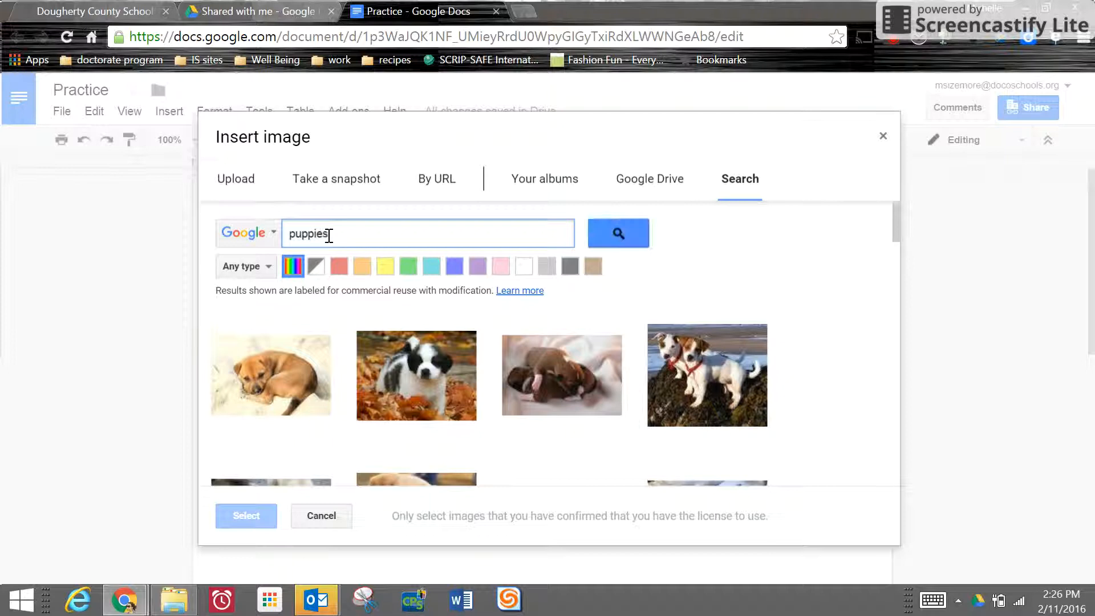
key("Return")
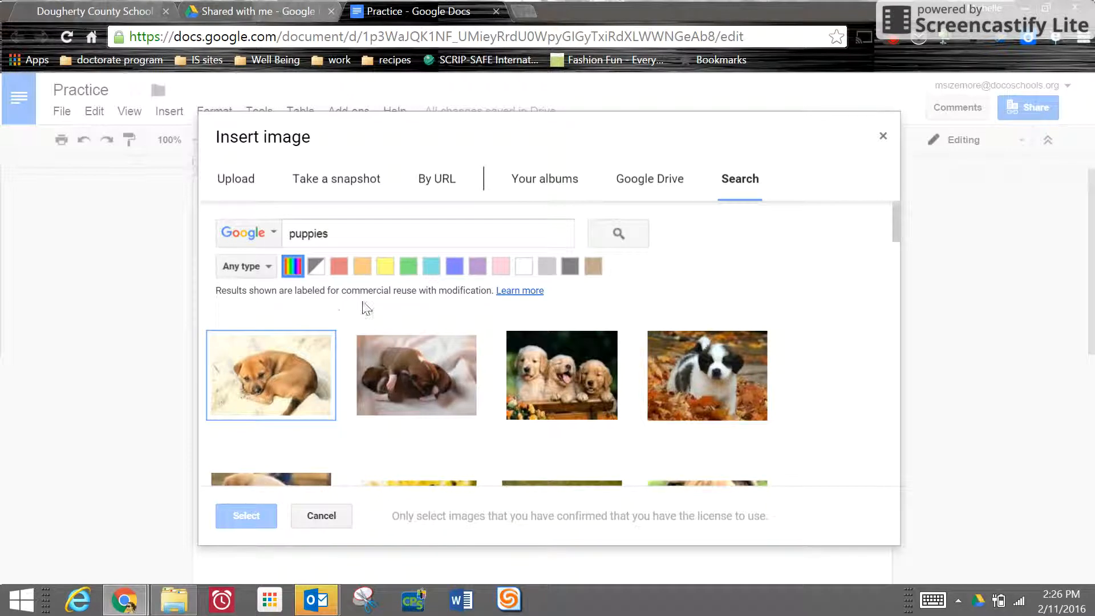
Step: Try the green, teal, blue and purple colour filters on the puppy images, and settle on green
left_click(406, 267)
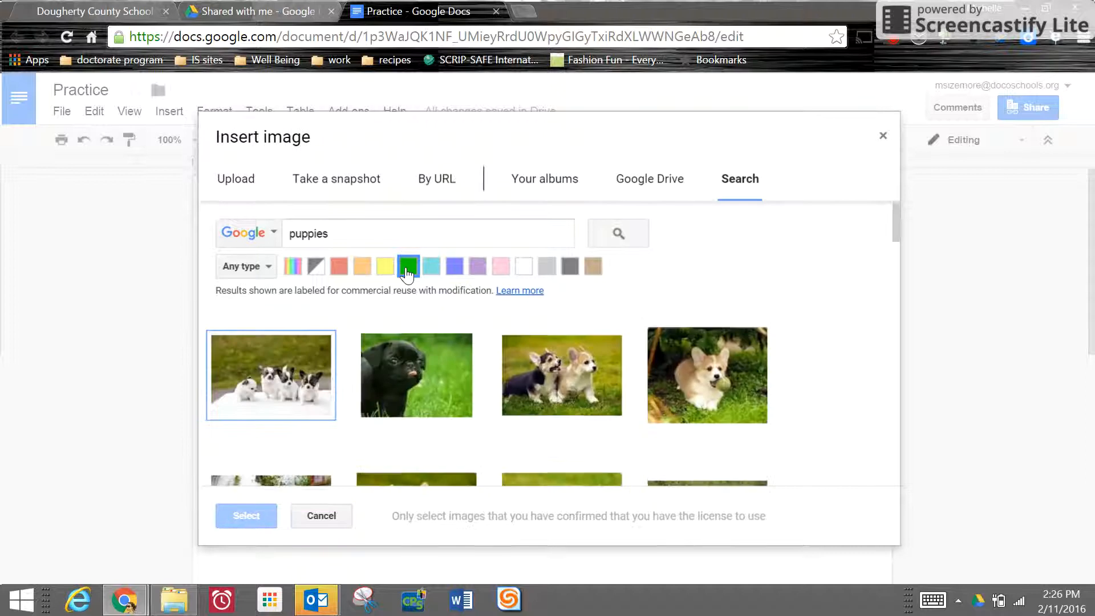
left_click(432, 267)
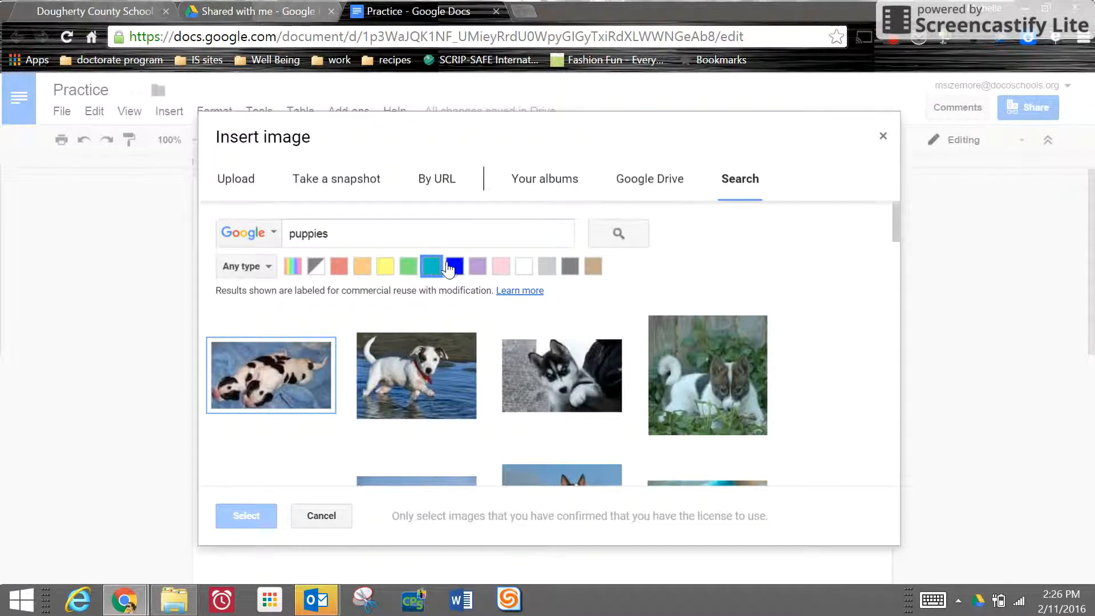
left_click(453, 267)
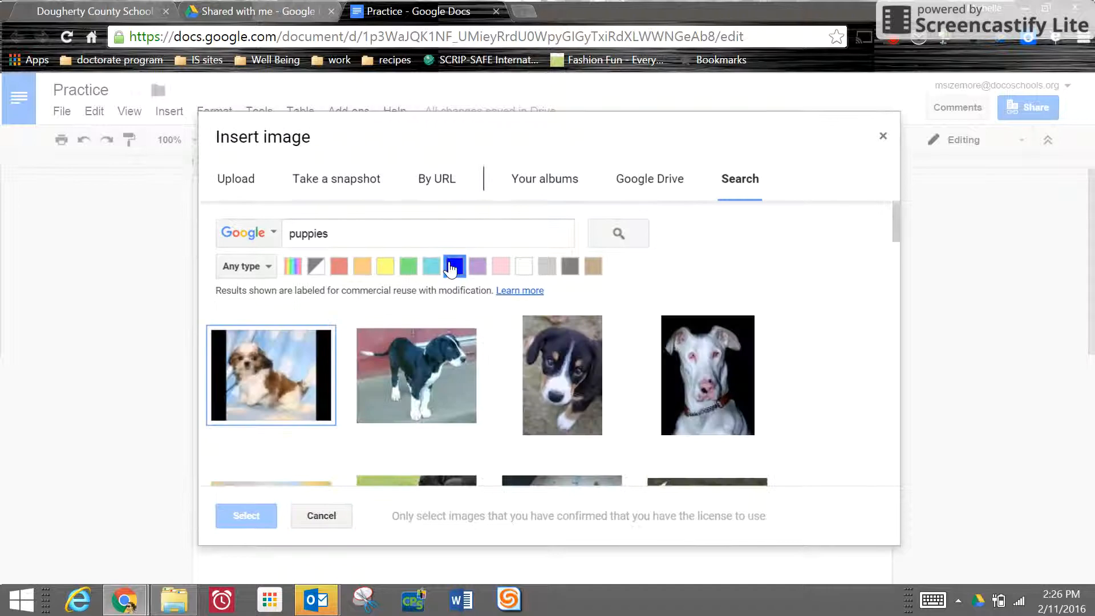
left_click(479, 268)
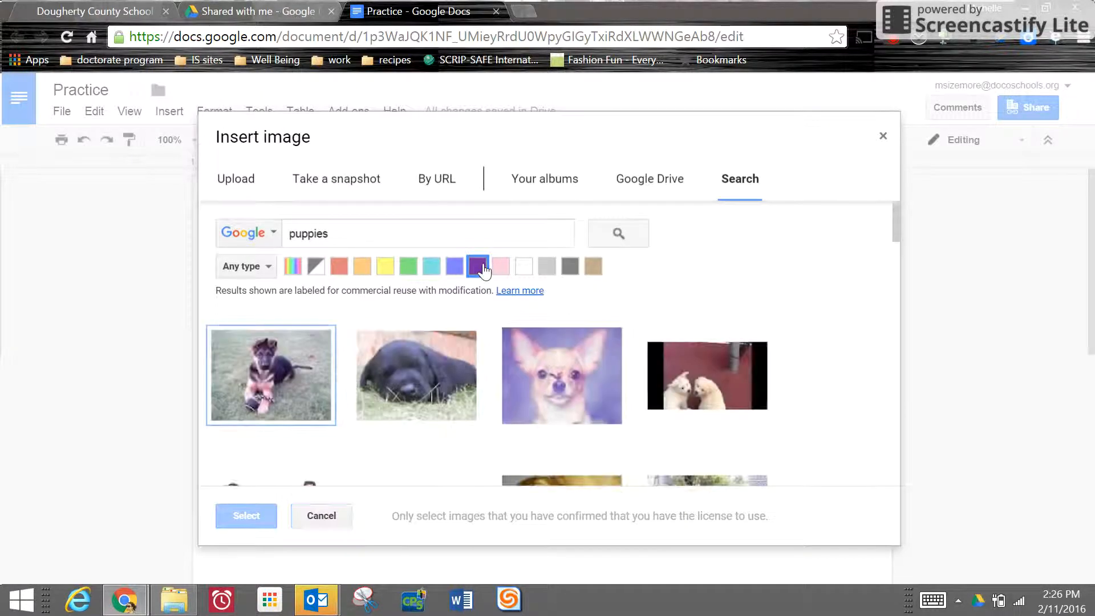
left_click(408, 267)
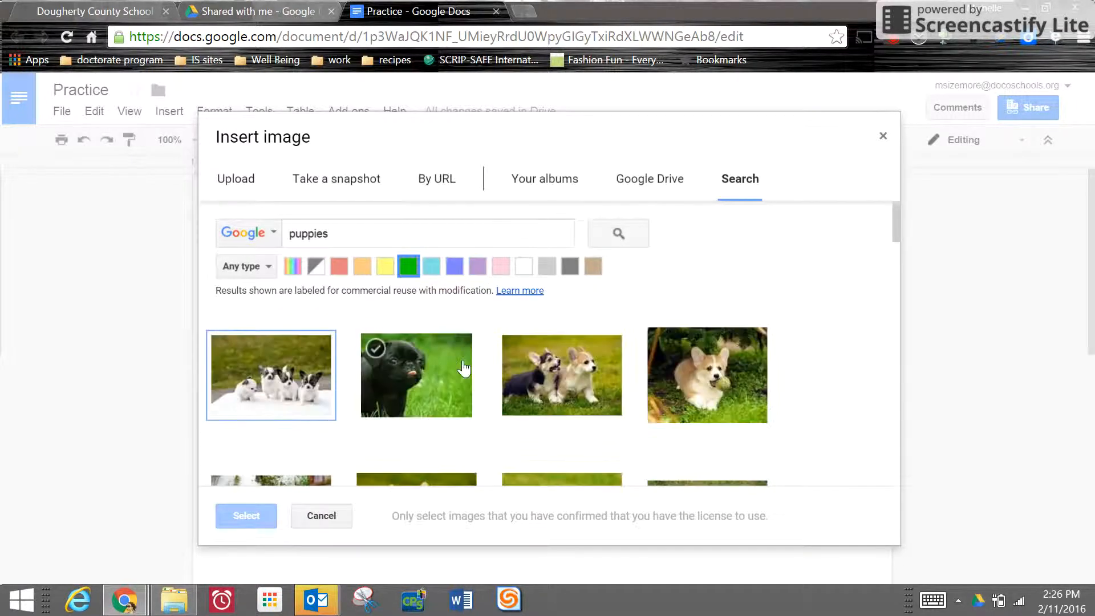
Step: Insert the picture of the black puppy in the grass from the search results and set it to wrap text
double_click(425, 381)
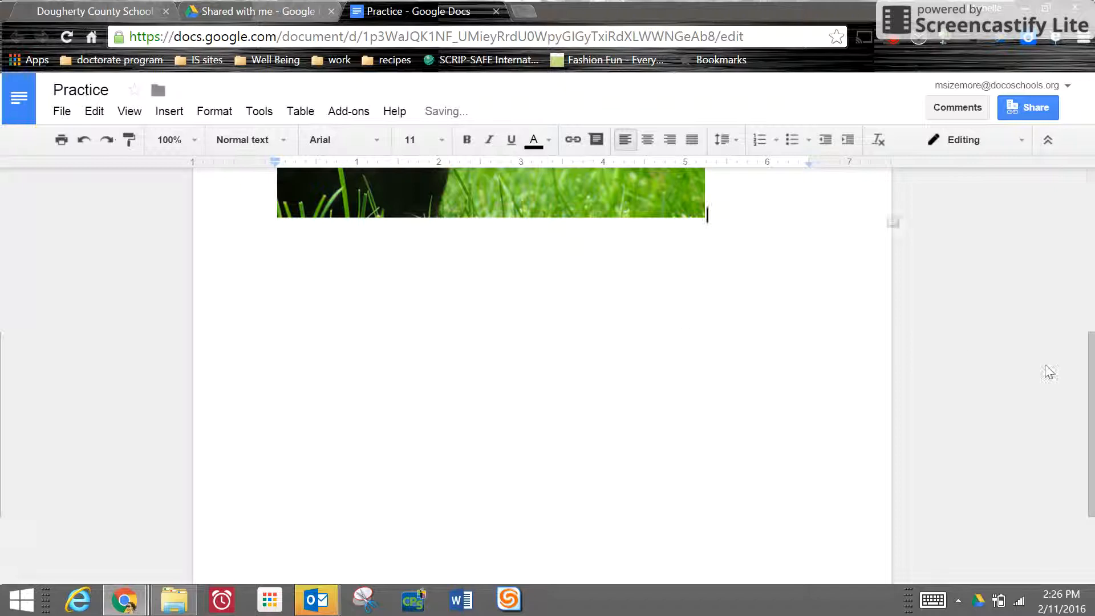
left_click_drag(1090, 367, 1089, 244)
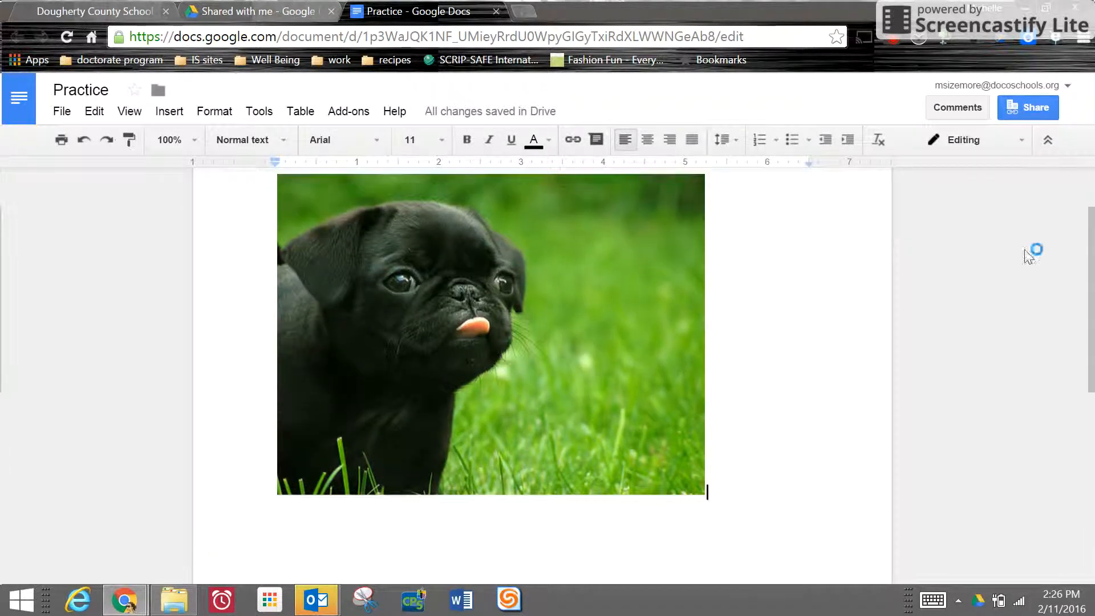
left_click(530, 321)
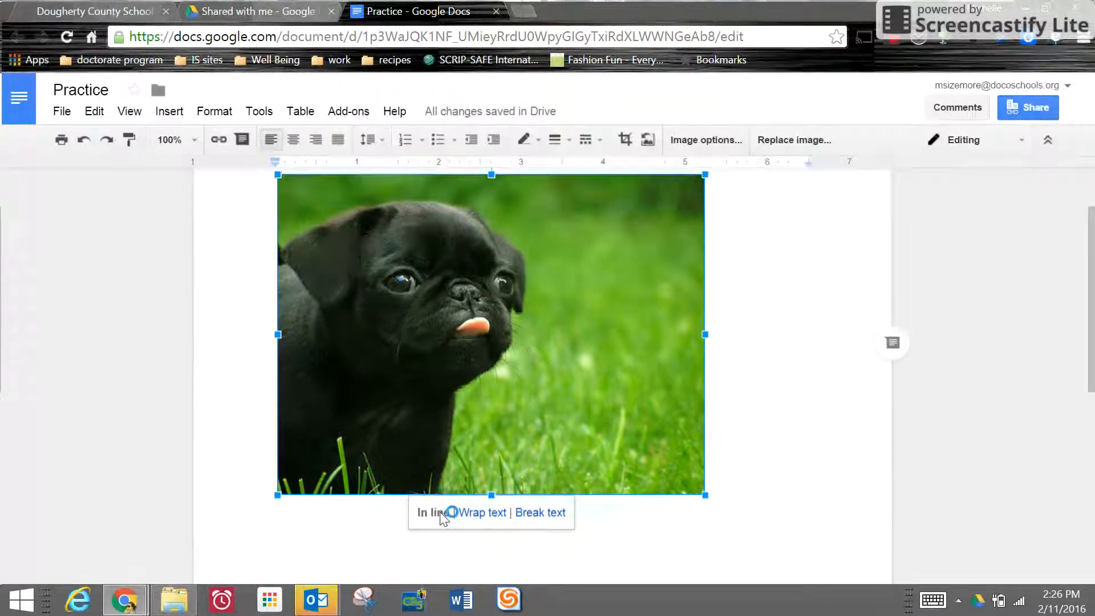
left_click(483, 513)
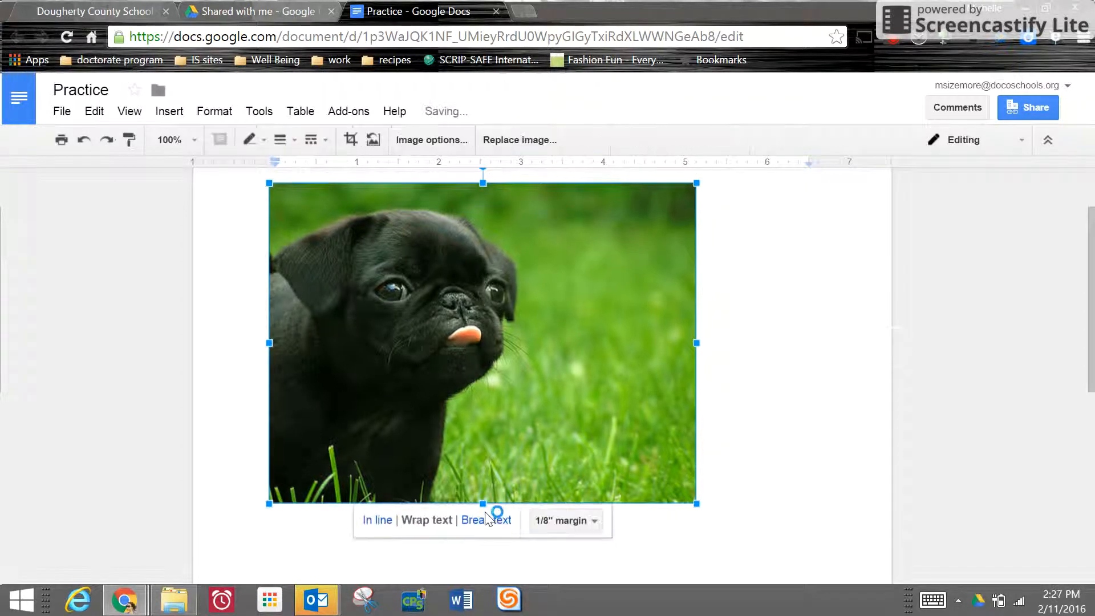
Step: Reposition the wrapped puppy image lower on the page and farther toward the right margin
left_click_drag(476, 321, 439, 405)
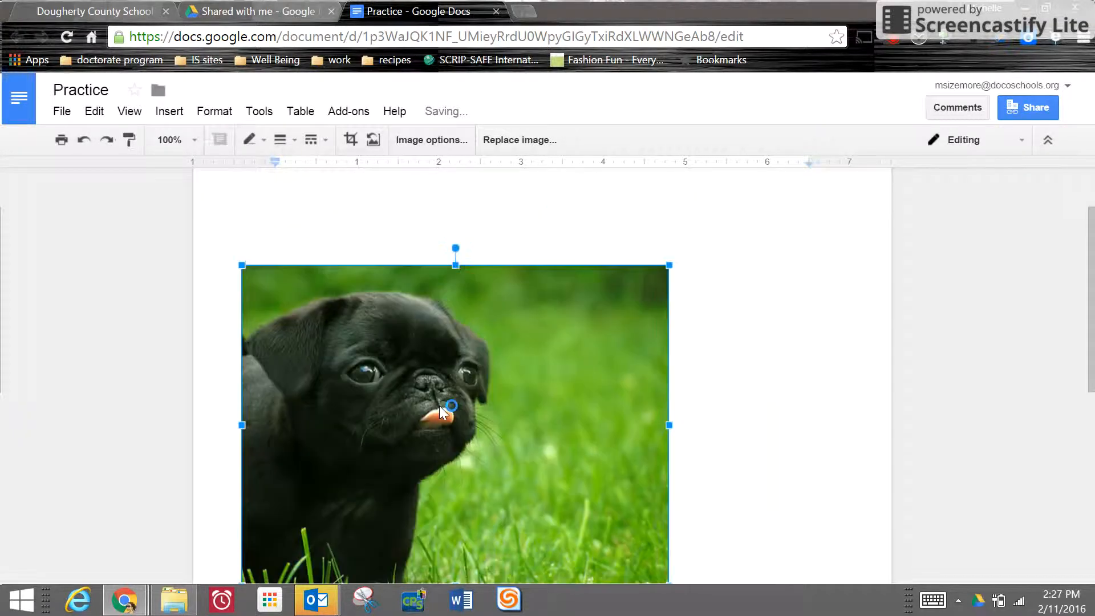
scroll(439, 399, "down", 2)
left_click_drag(444, 333, 544, 332)
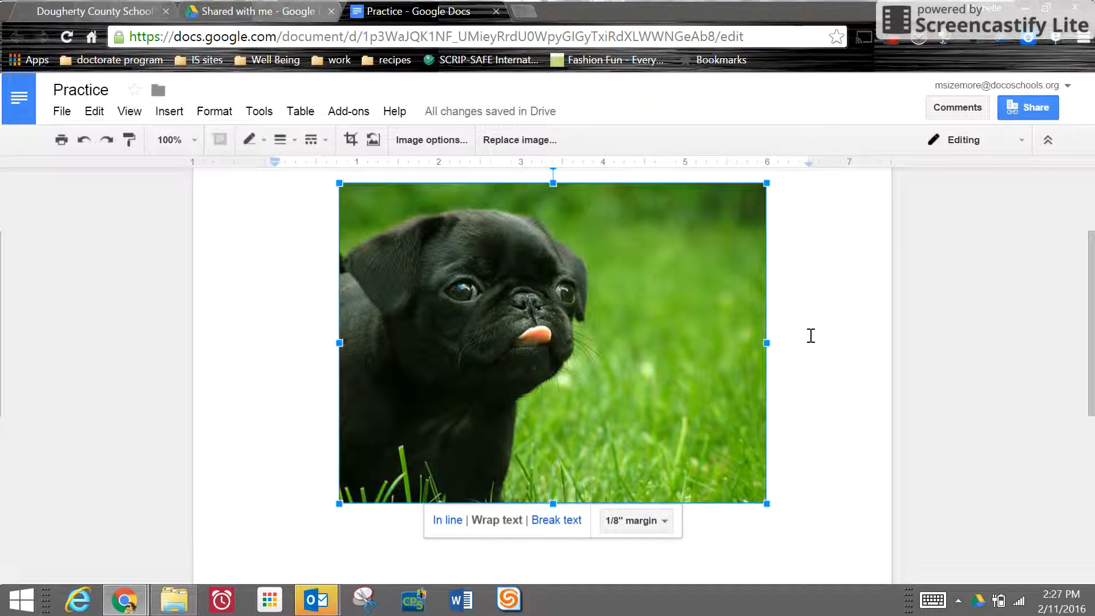
Step: Place the cursor above the puppy image, view the text and link fields for inserting a link, and dismiss them
left_click(164, 114)
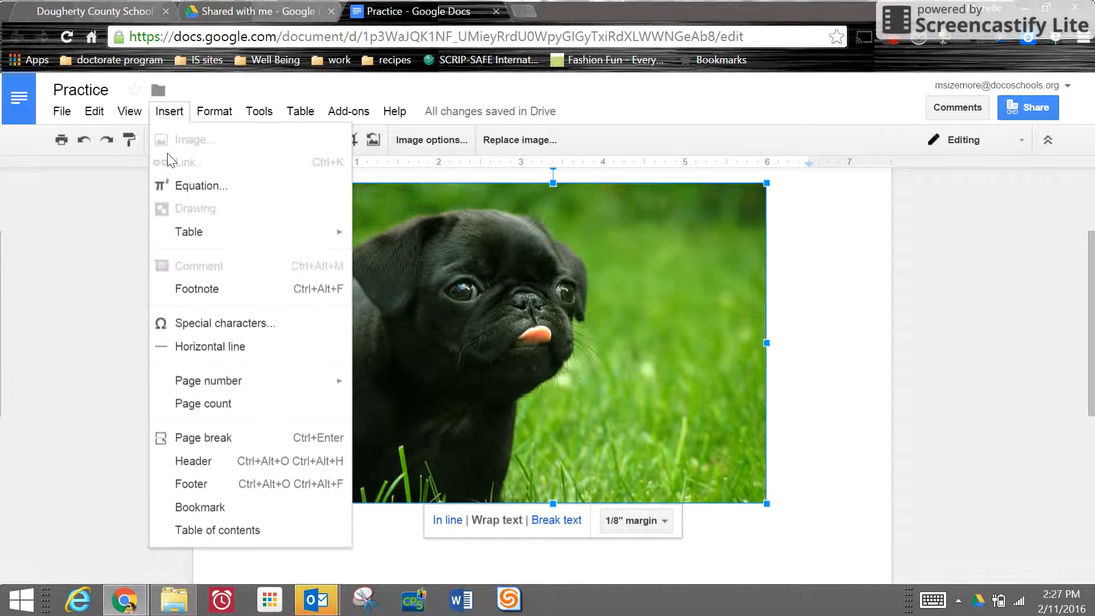
left_click(856, 268)
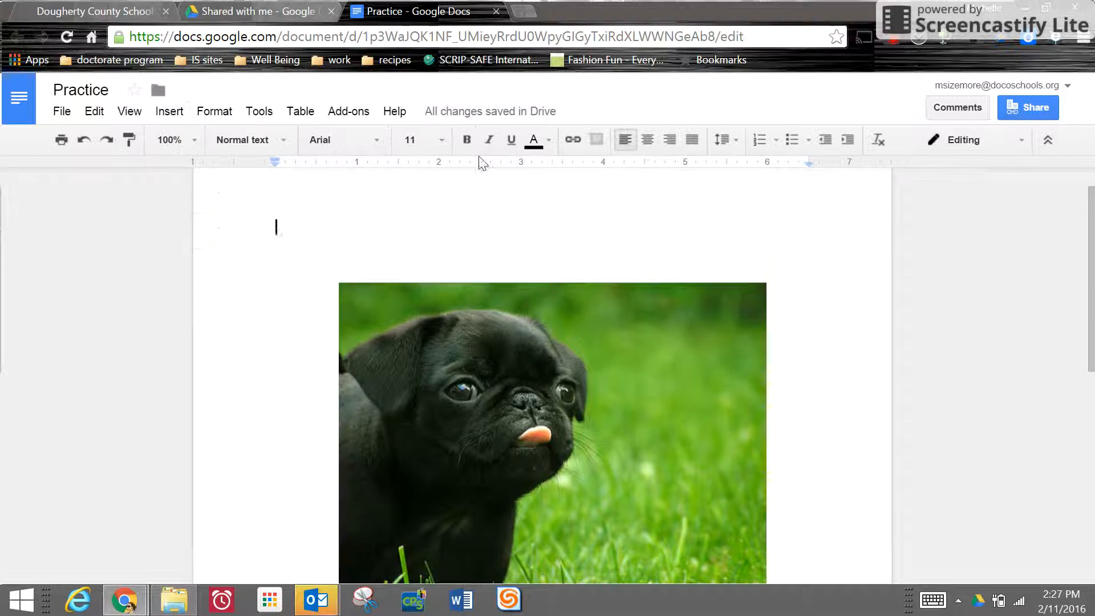
left_click(167, 112)
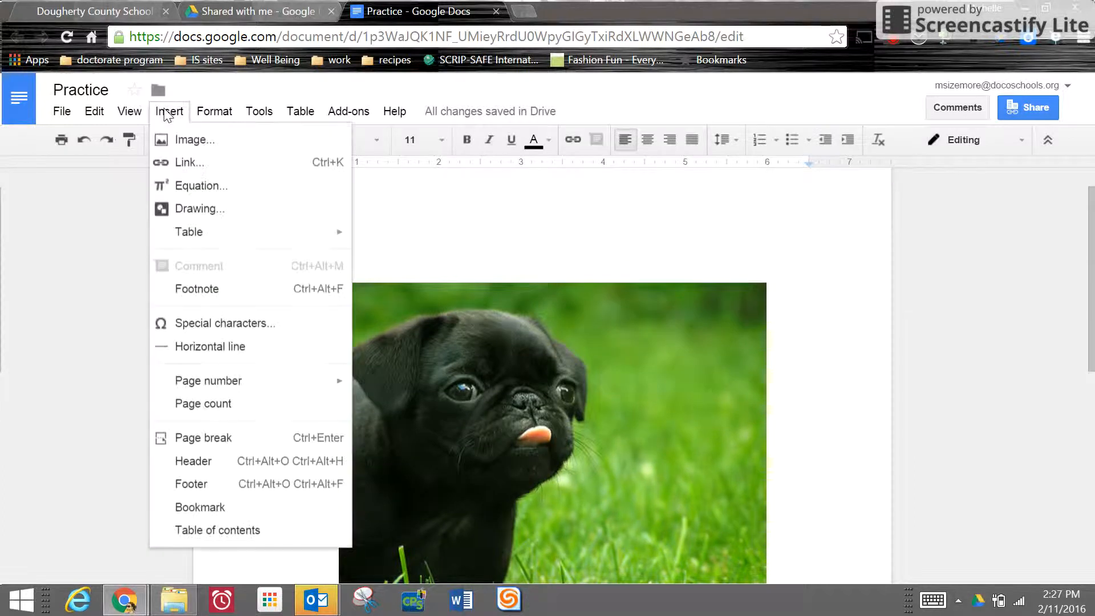
left_click(171, 164)
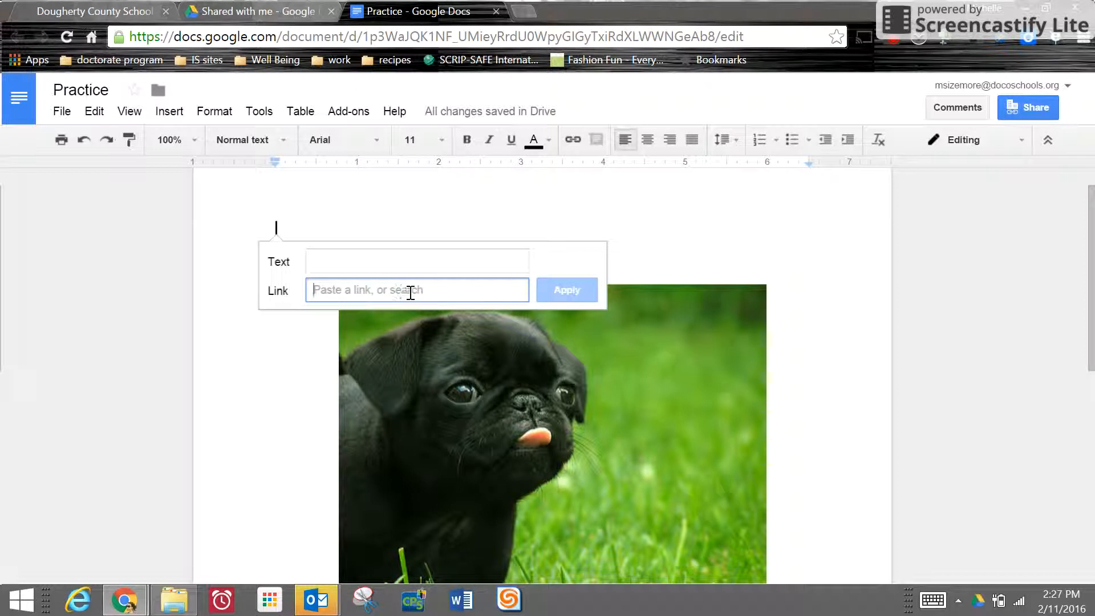
left_click(650, 233)
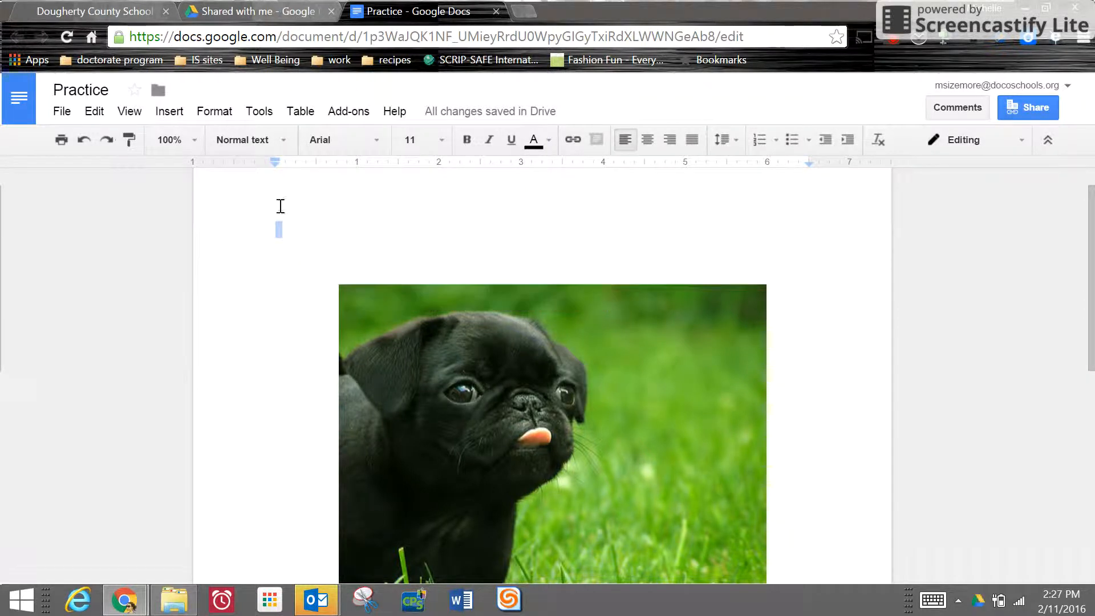
Step: Insert an empty equation above the puppy image, close the equation tools, and return to the normal text
left_click(171, 112)
left_click(183, 188)
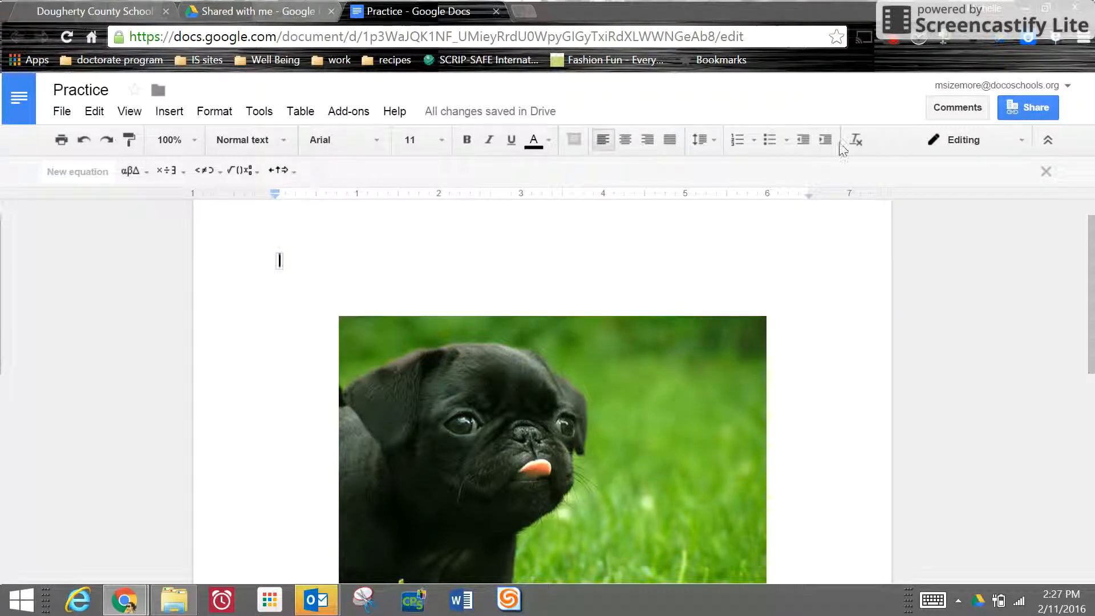
left_click(1046, 170)
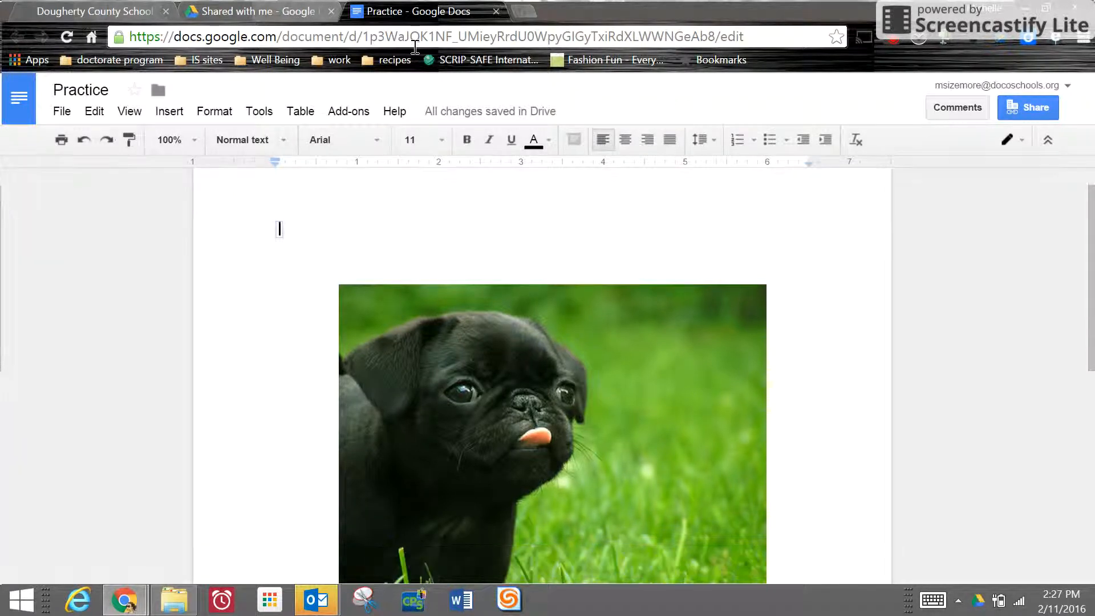
left_click(169, 111)
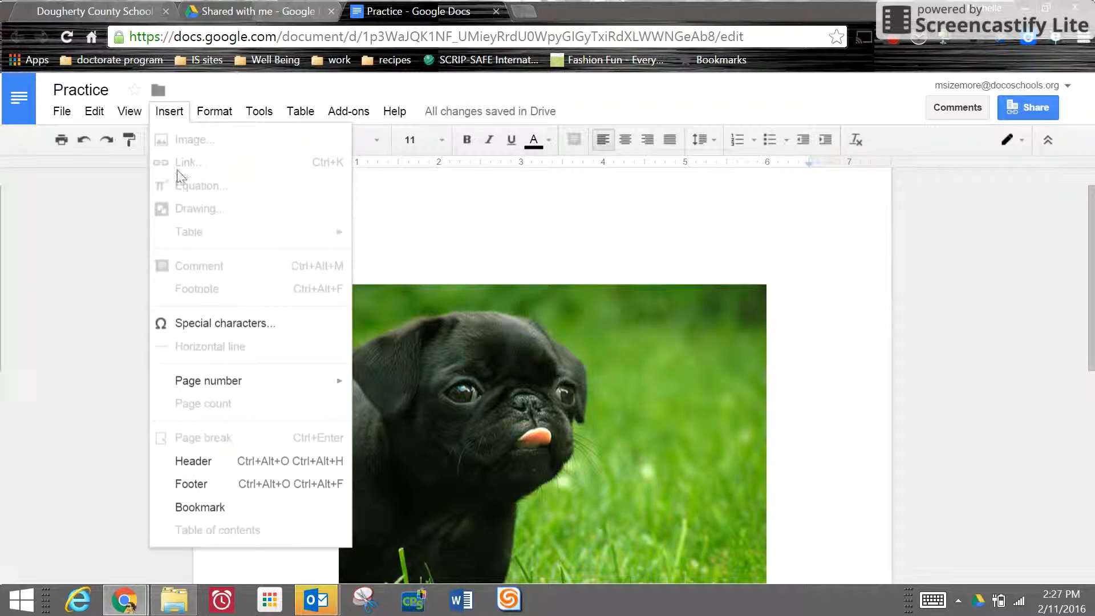
left_click(438, 217)
Step: Start a new drawing in the document and draw an arrow sloping diagonally down to the right
left_click(169, 111)
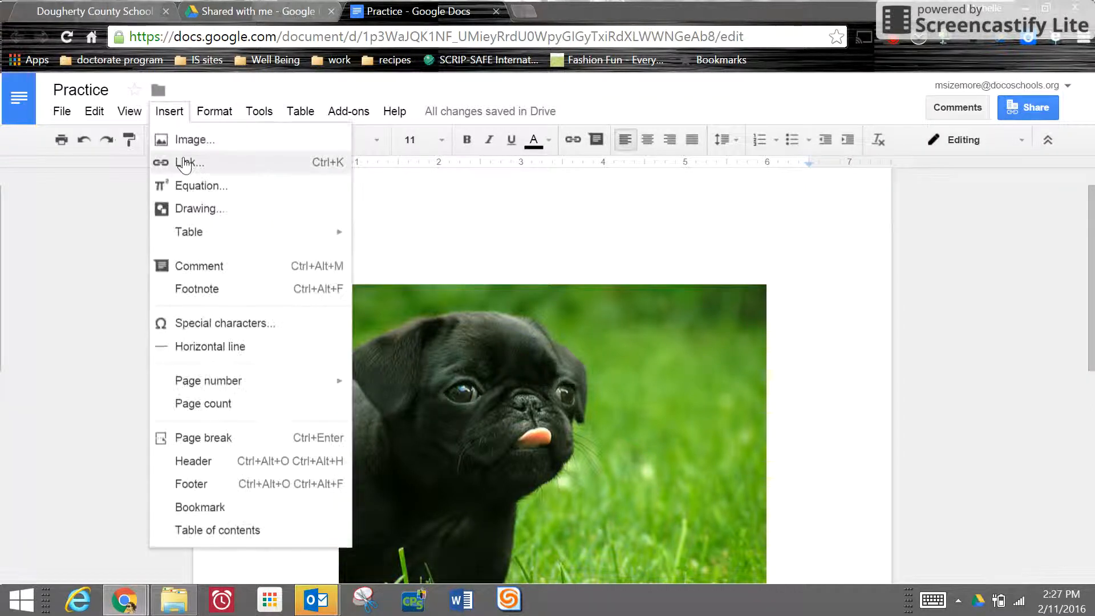
left_click(185, 209)
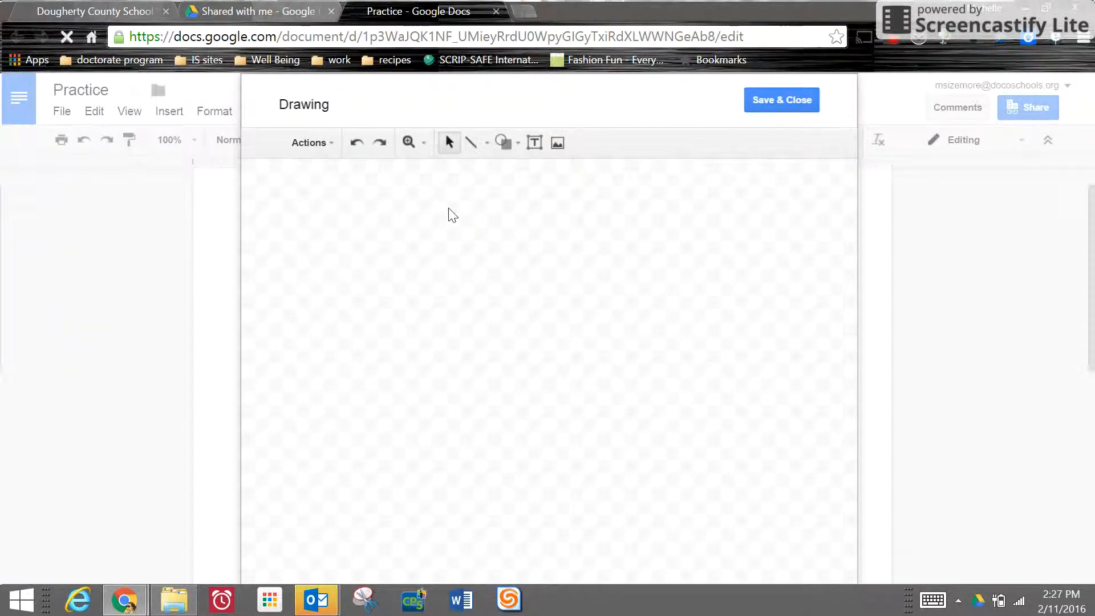
left_click(488, 142)
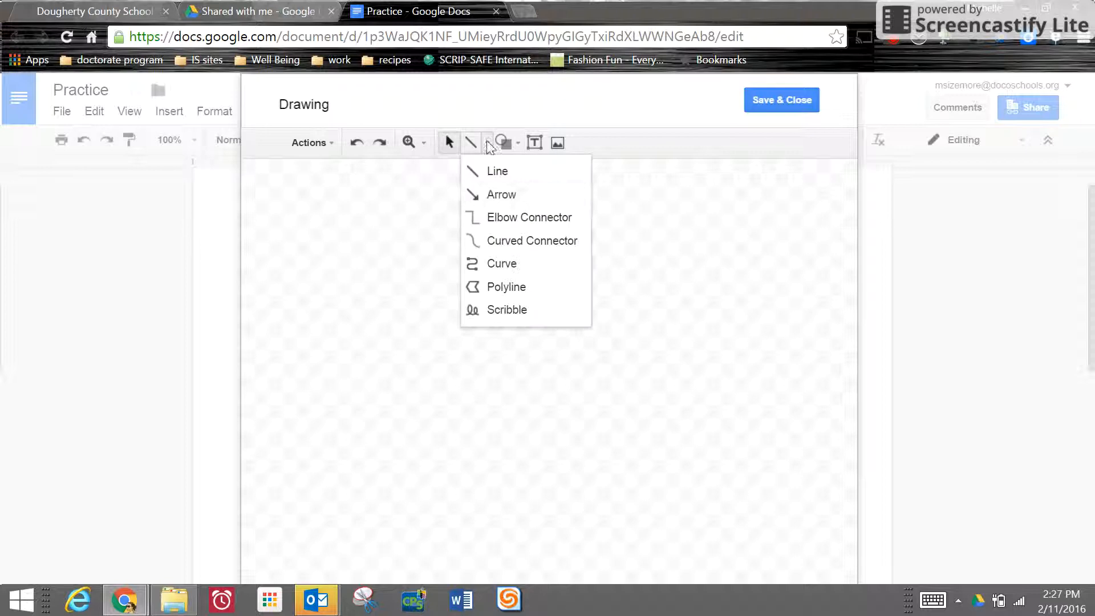
left_click(490, 194)
left_click_drag(344, 210, 475, 296)
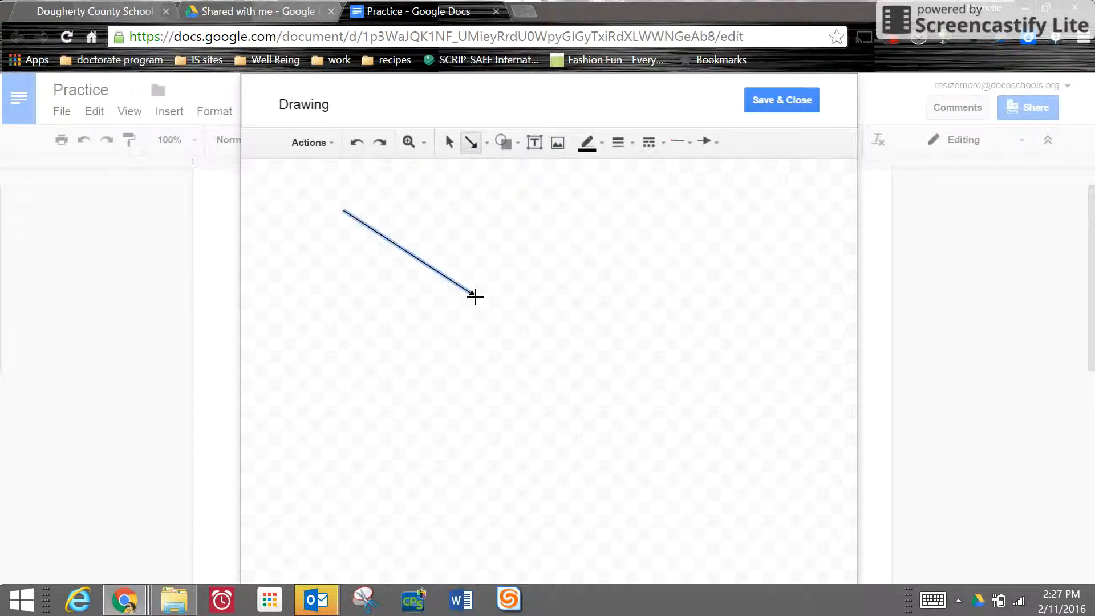
Step: Format the arrow as a 4px red dashed line, and save the drawing into the document
left_click(625, 149)
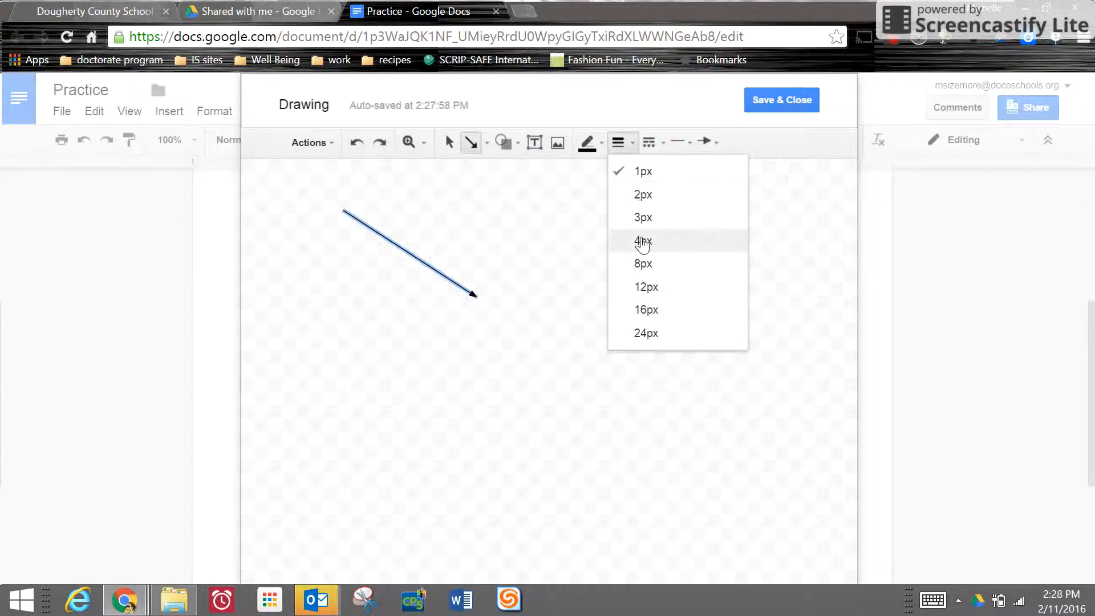
left_click(642, 240)
left_click(602, 147)
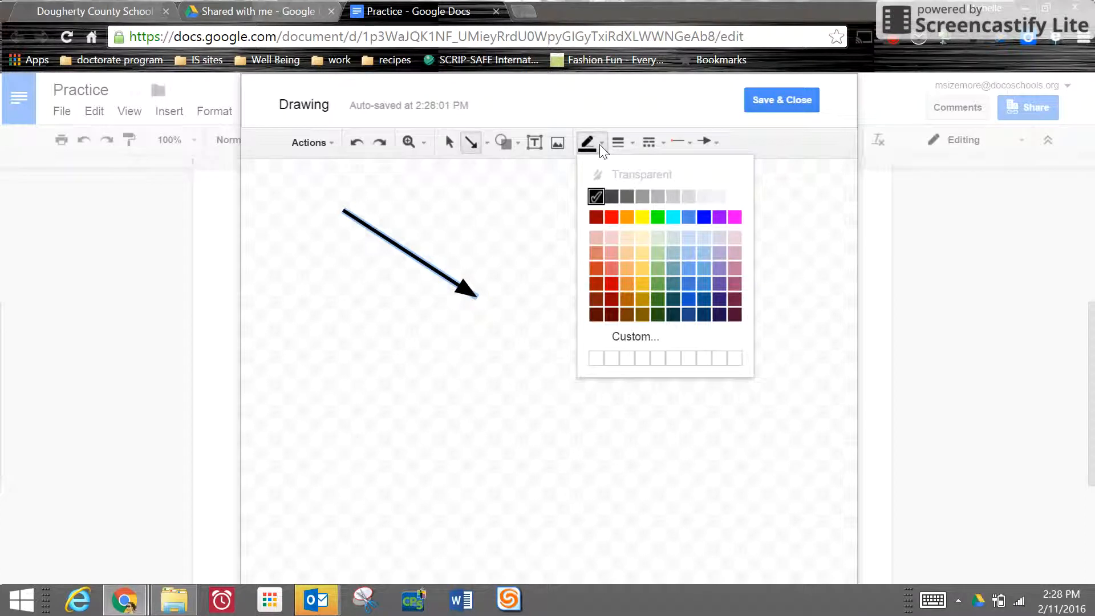
left_click(611, 216)
left_click(659, 146)
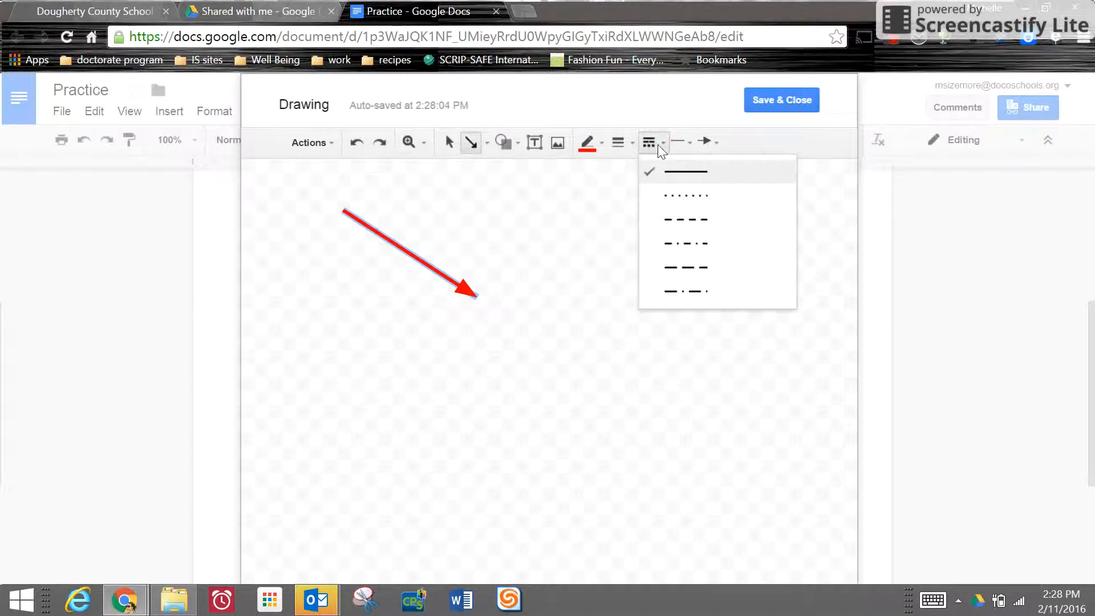
left_click(674, 219)
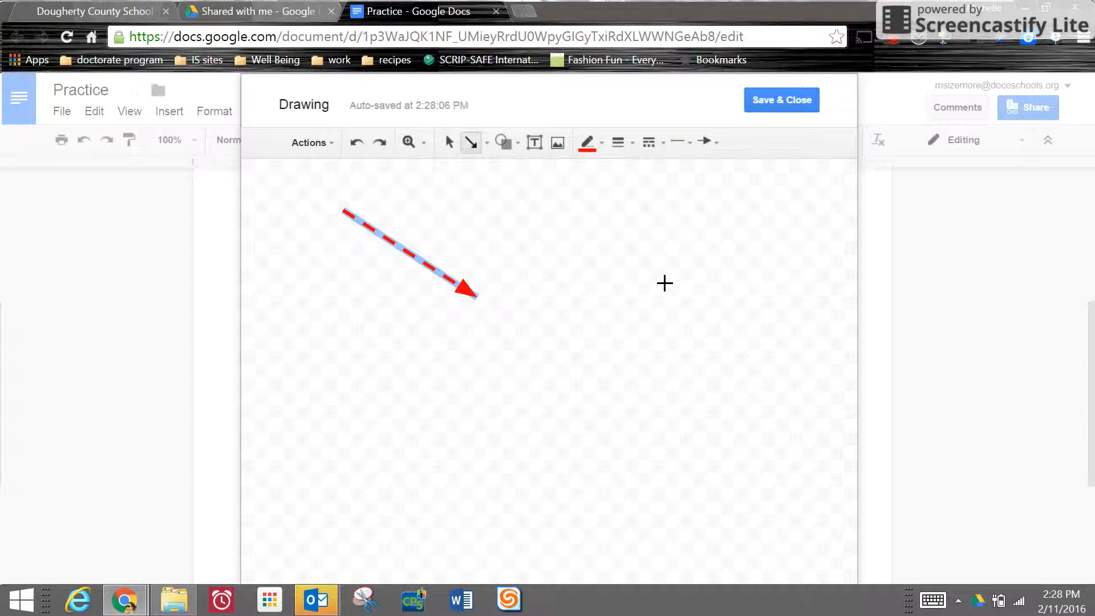
left_click(767, 101)
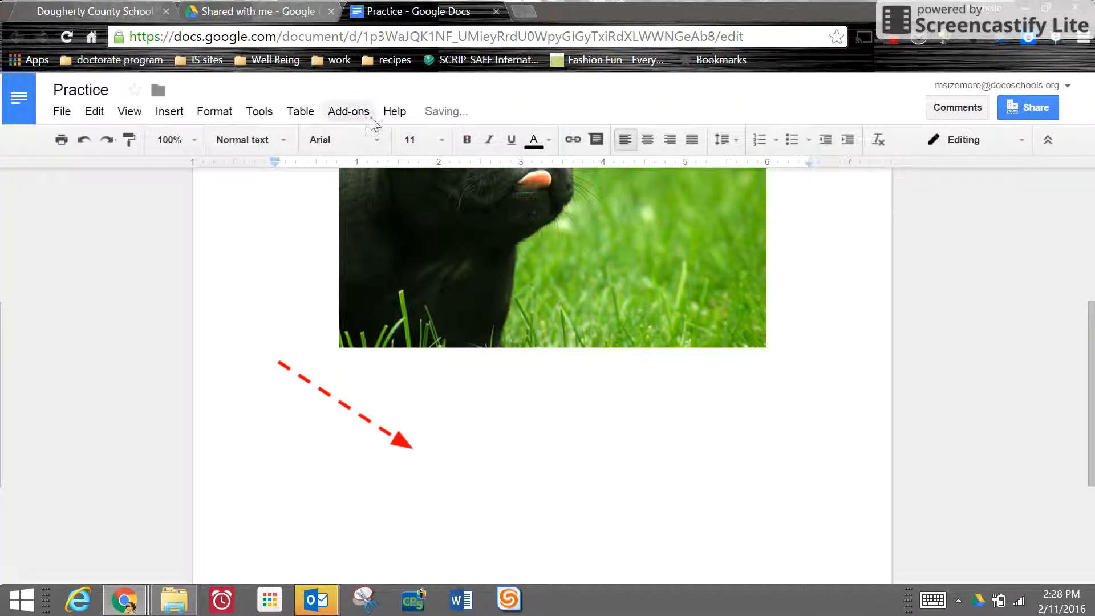
Step: Set the arrow drawing to wrap text and move it so that it points at the puppy's ear
left_click(301, 380)
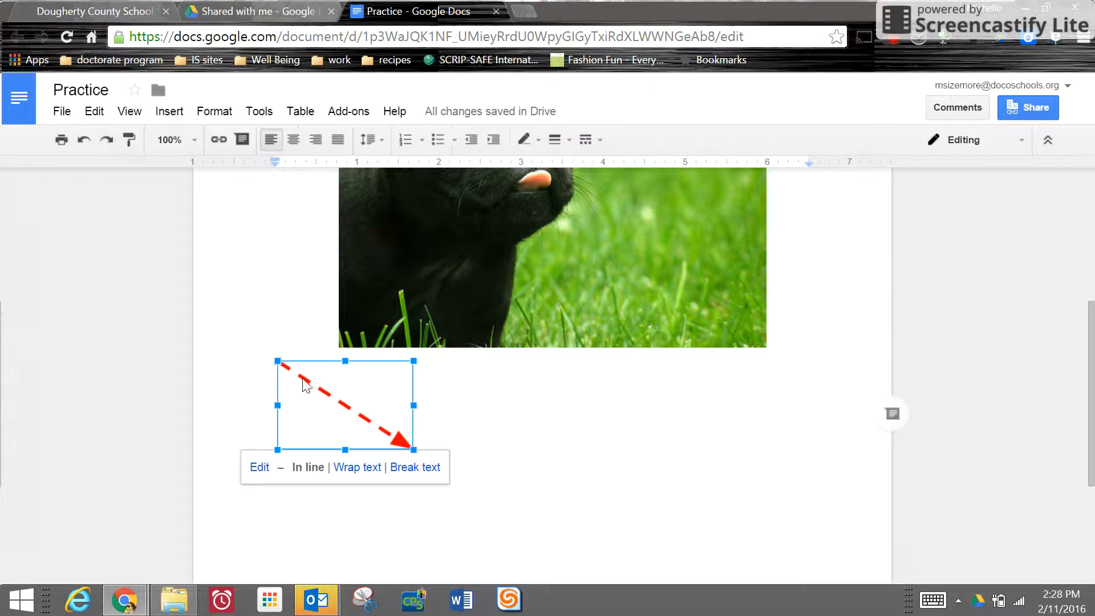
left_click(345, 466)
mouse_move(329, 401)
left_mouse_down()
mouse_move(298, 314)
mouse_move(291, 239)
left_mouse_up()
left_click(399, 446)
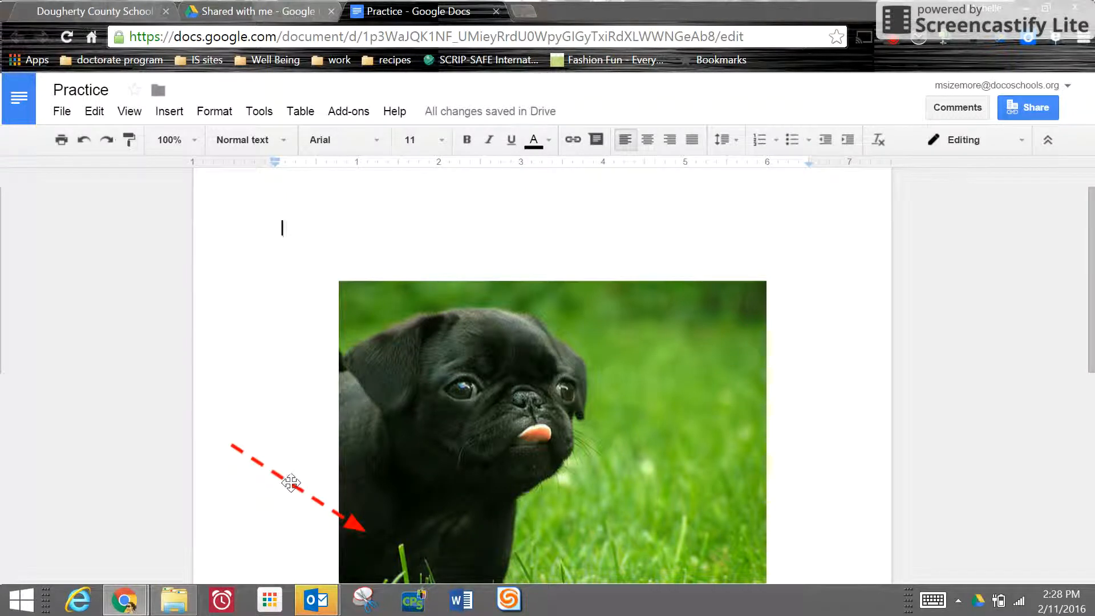
mouse_move(288, 480)
left_mouse_down()
mouse_move(347, 327)
mouse_move(319, 291)
left_mouse_up()
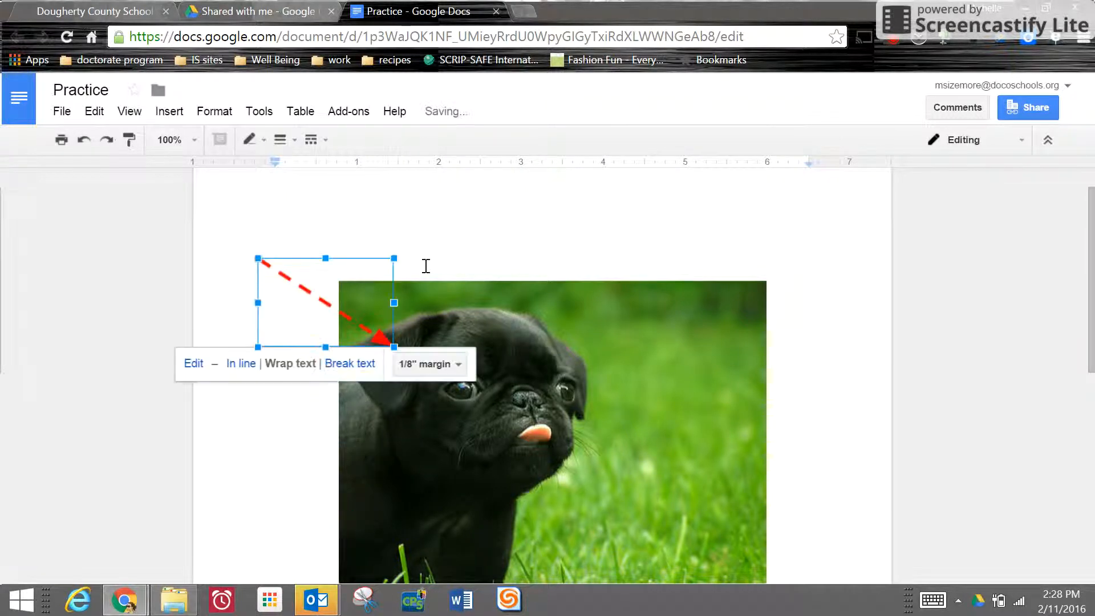
left_click(535, 231)
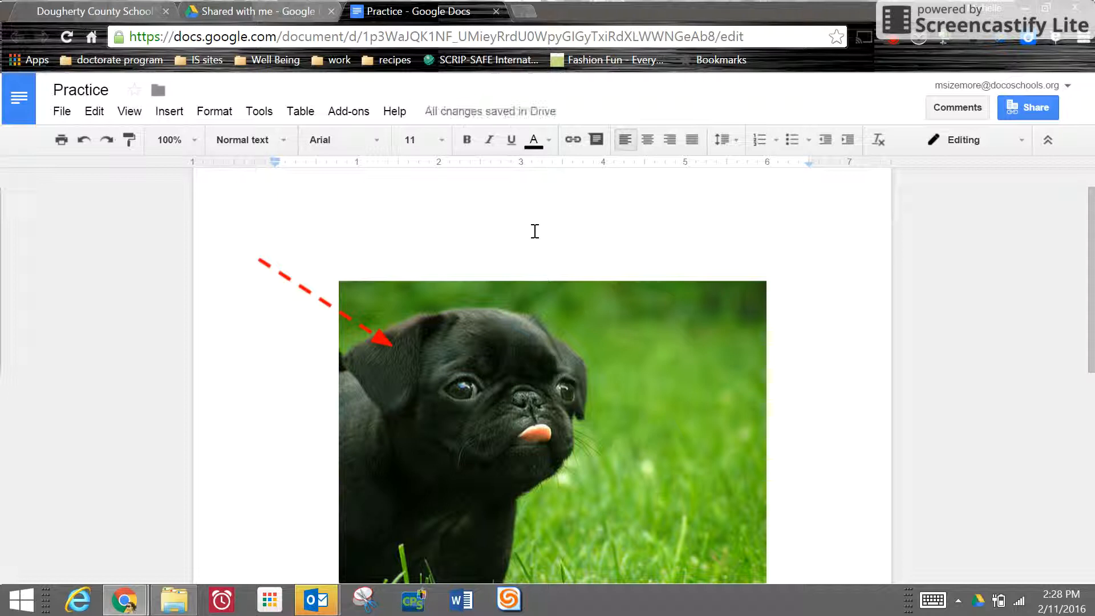
Step: Add the comment "Cute pic" beside the puppy image
left_click(177, 115)
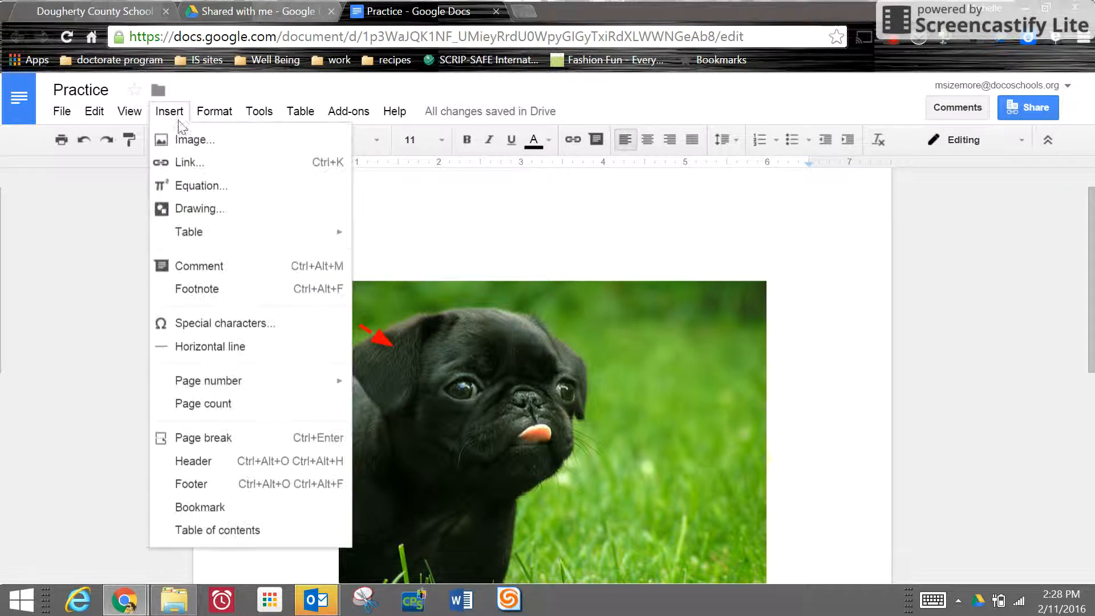
mouse_move(194, 237)
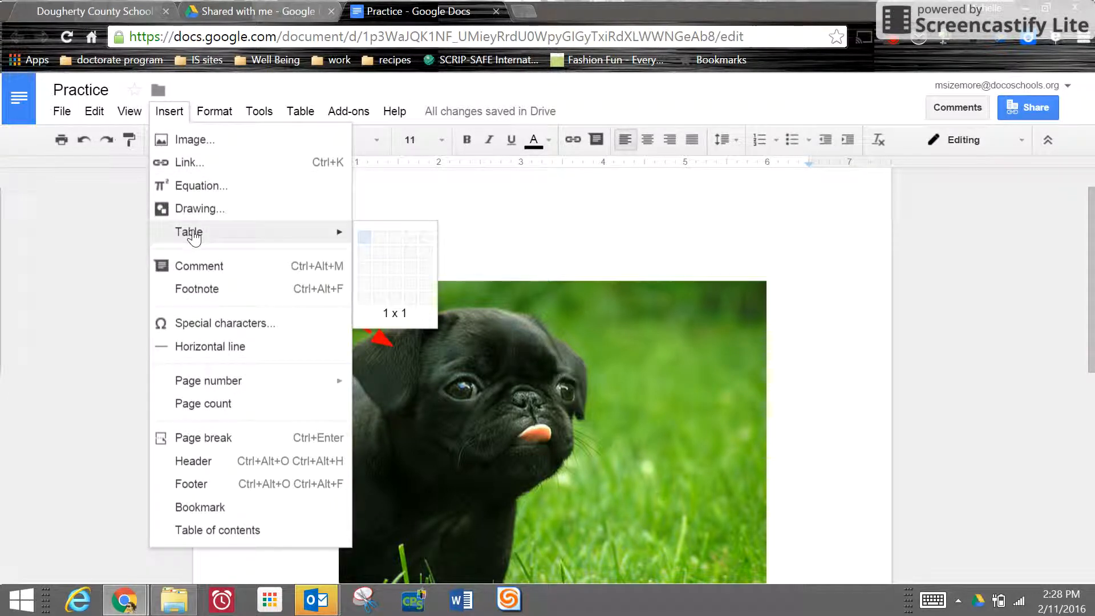
left_click(187, 272)
left_click(941, 295)
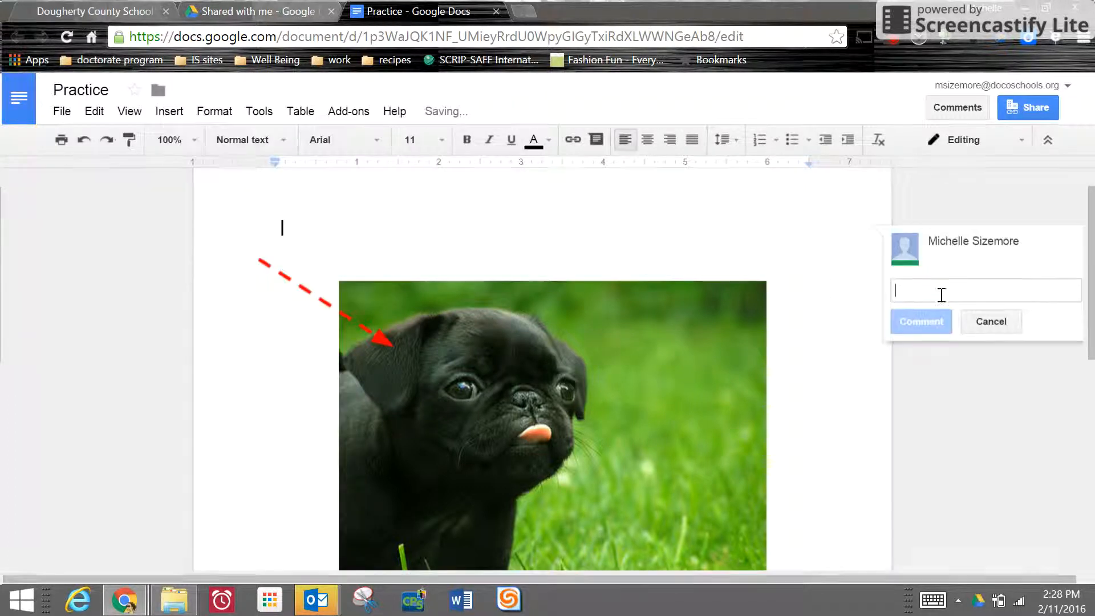
type("Cute pic")
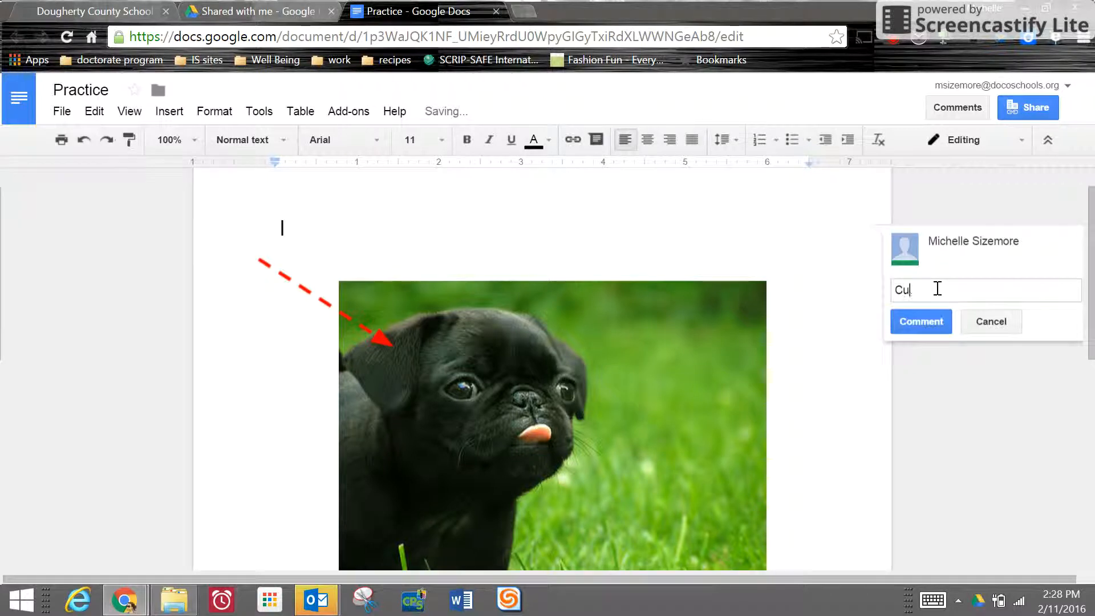
left_click(929, 316)
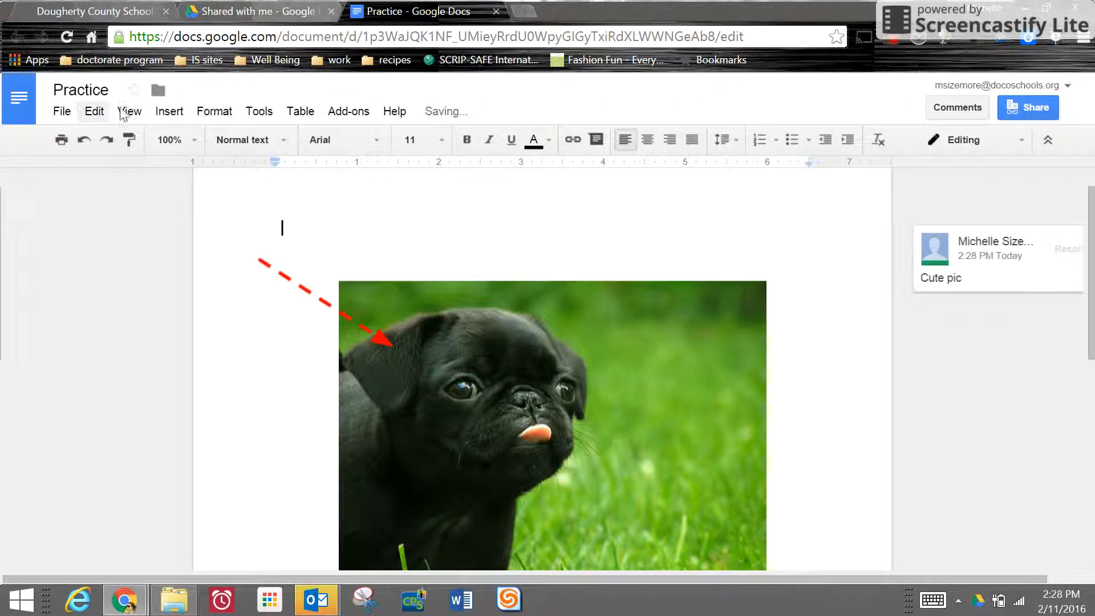
Step: Look over the remaining items that can be inserted, and open the document's sharing settings
left_click(160, 116)
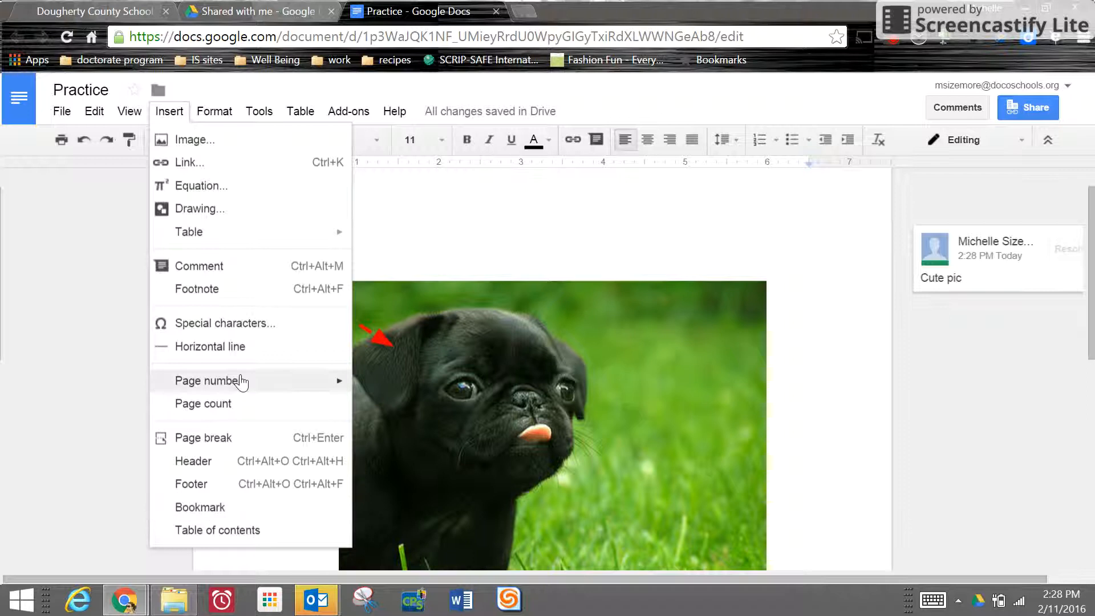
mouse_move(242, 382)
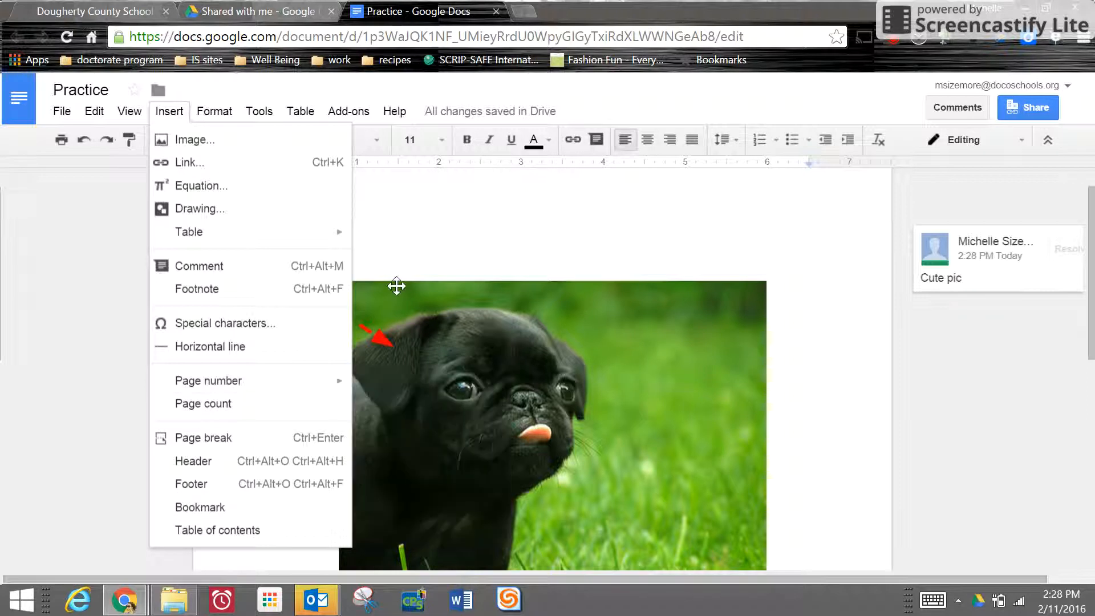
left_click(1036, 104)
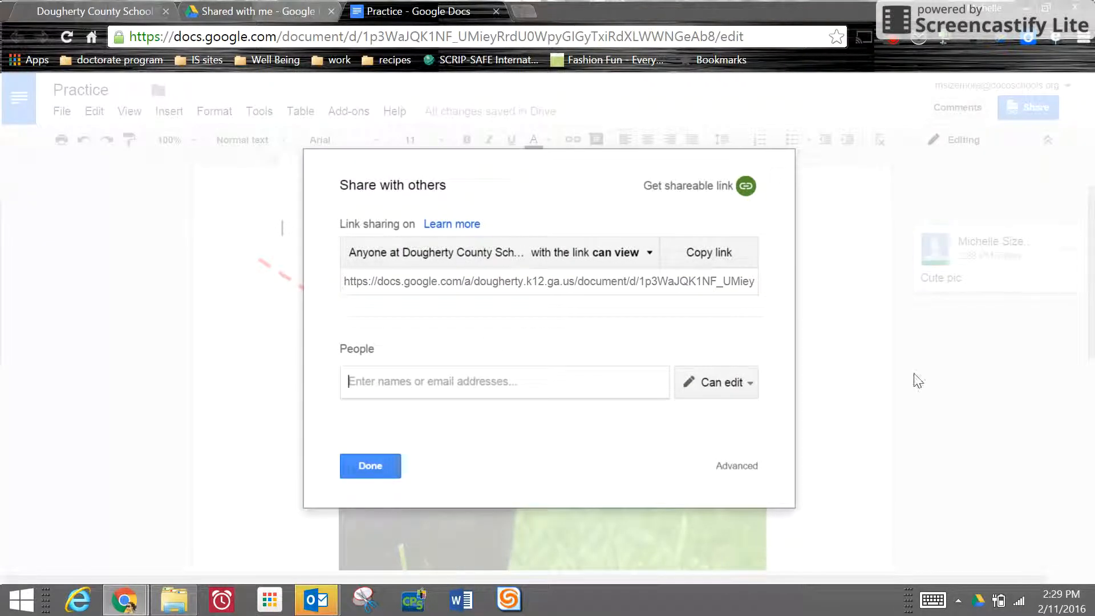
Step: Close the sharing settings, and review the document's comment list and its option for adding a comment without posting one
left_click(367, 466)
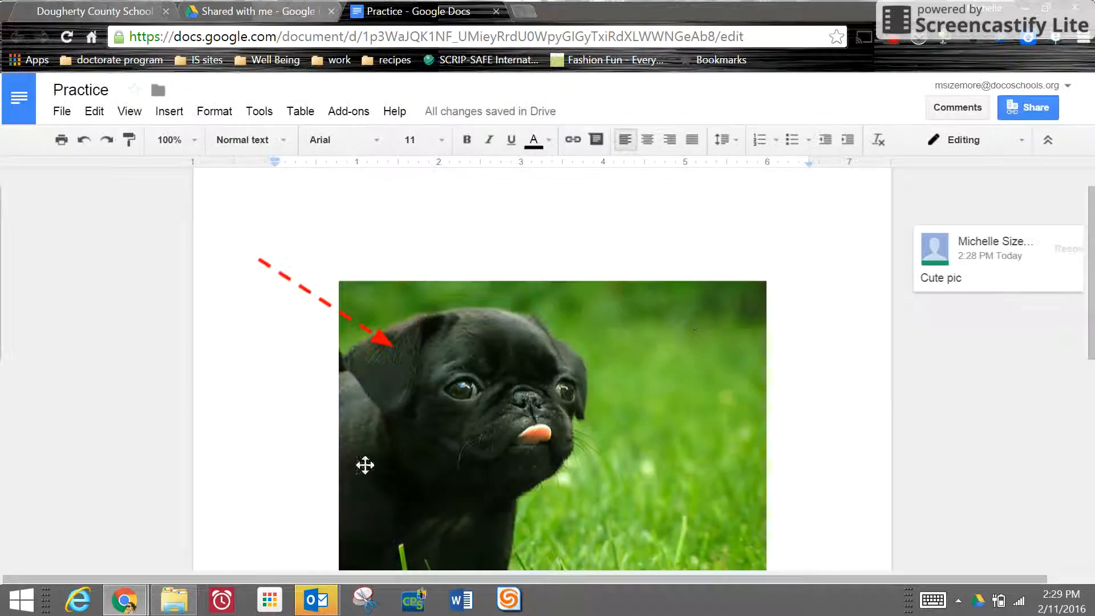
left_click(957, 107)
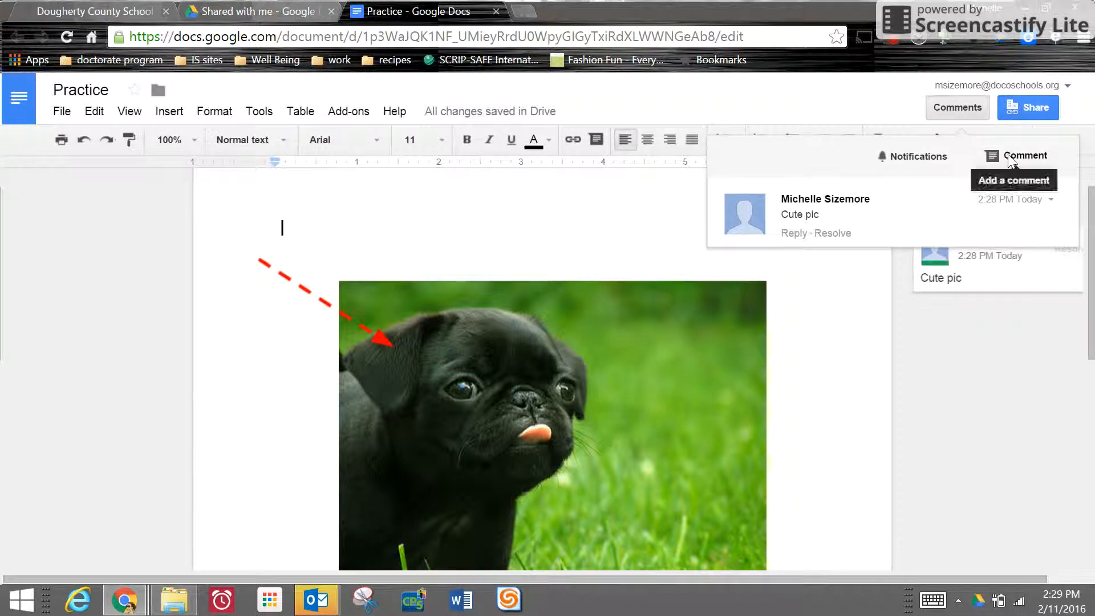
left_click(1008, 156)
left_click(970, 111)
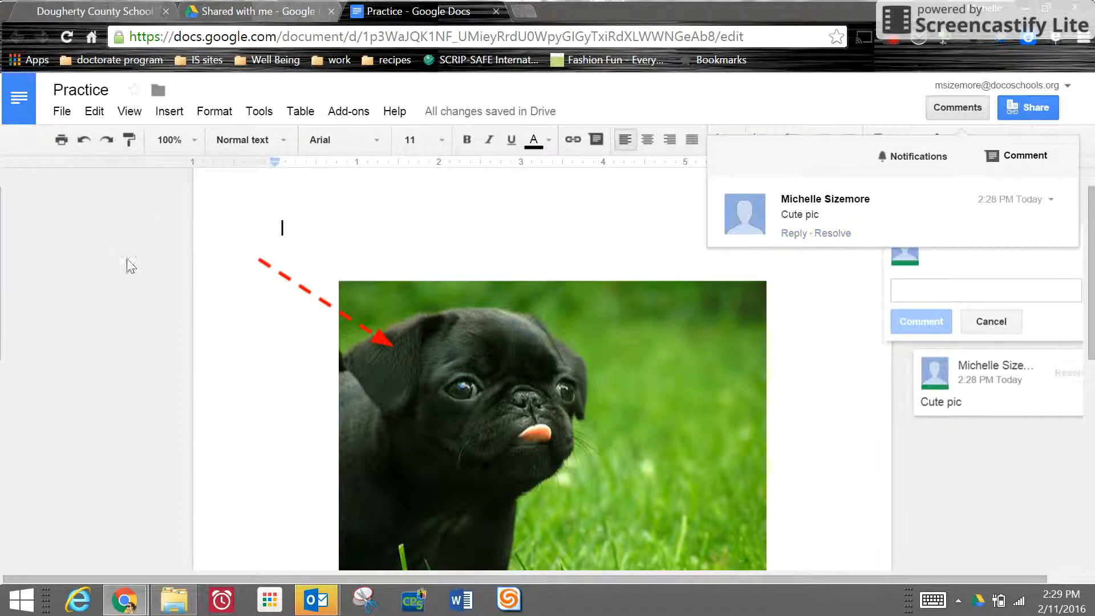
left_click(224, 281)
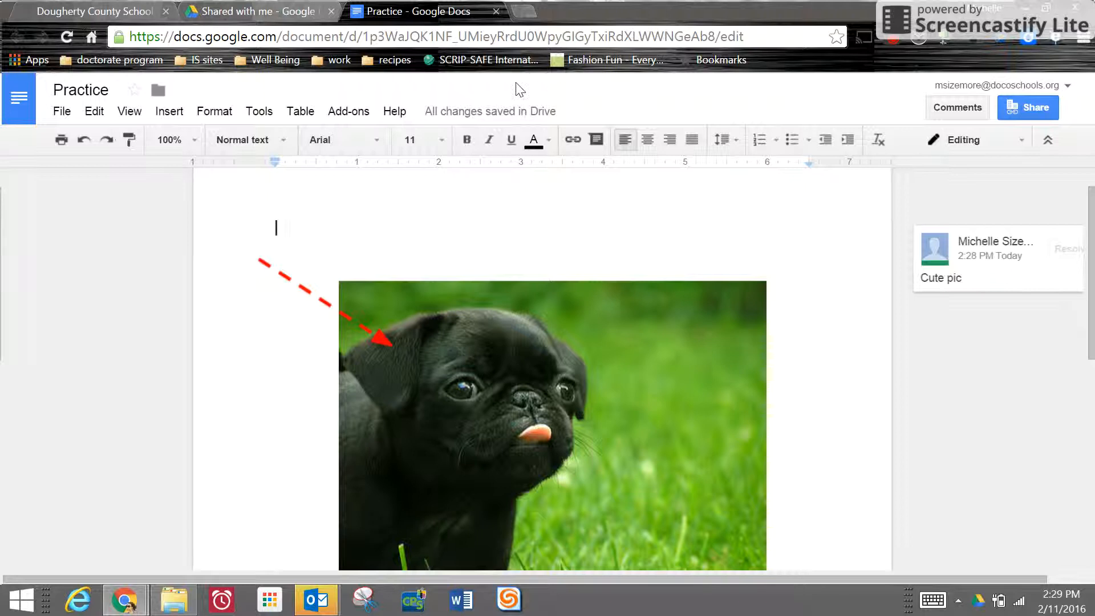
Step: Close the Practice document and locate its saved file in My Drive on Google Drive
left_click(496, 12)
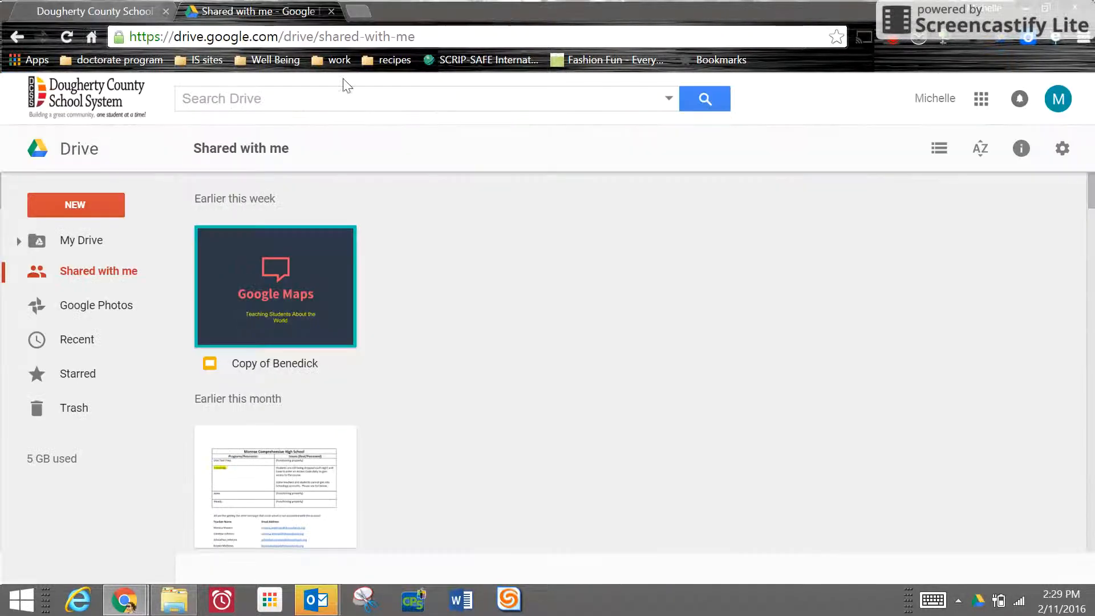
left_click(70, 244)
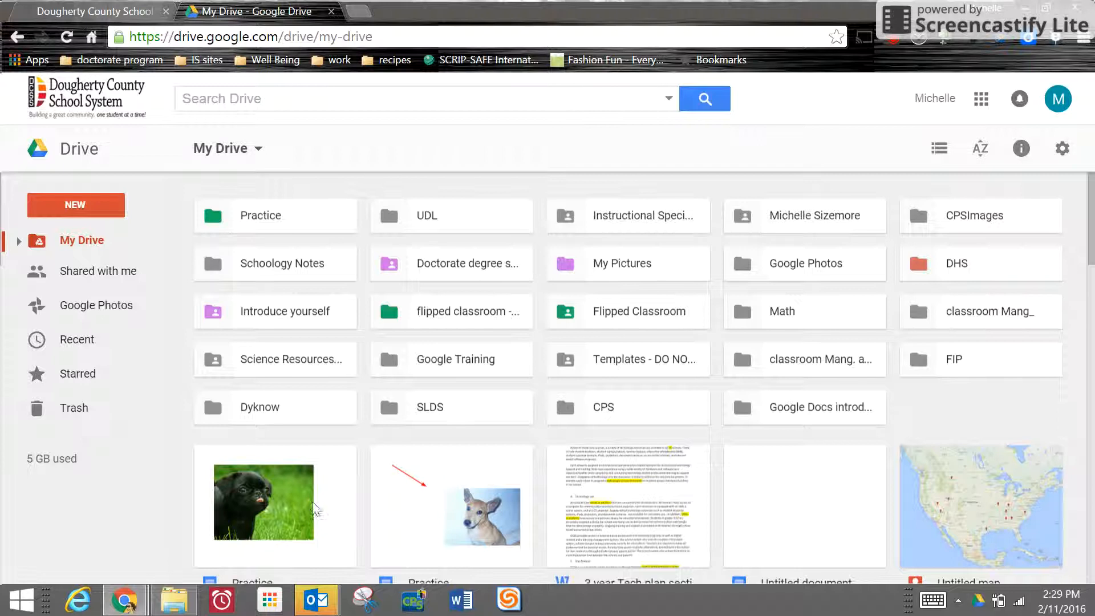
scroll(628, 376, "down", 3)
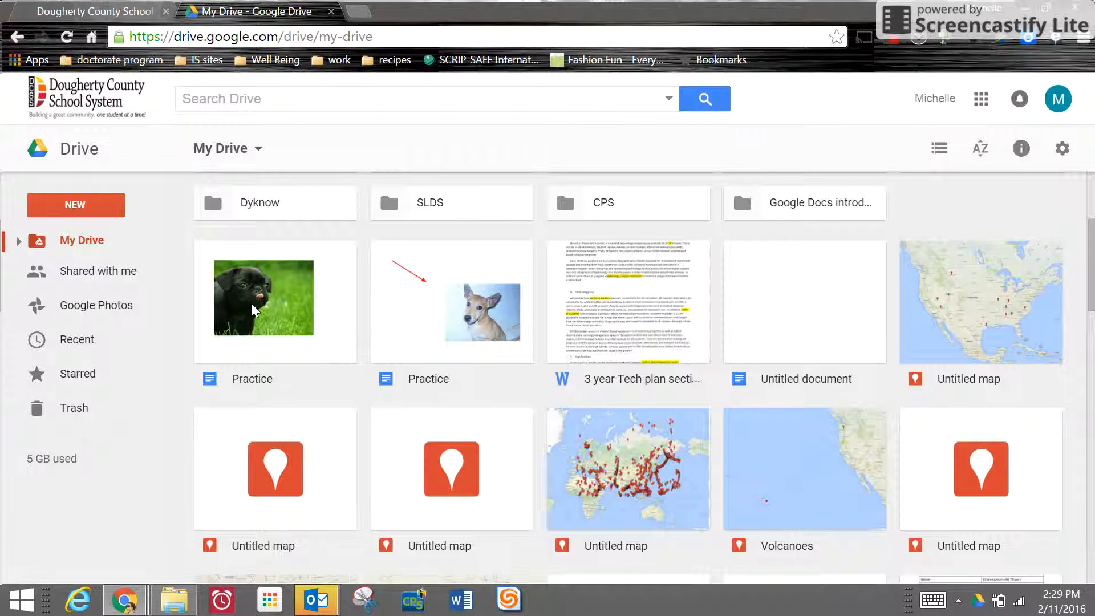
Step: Look through the files under Shared with me, and return to the start of the list
left_click(119, 279)
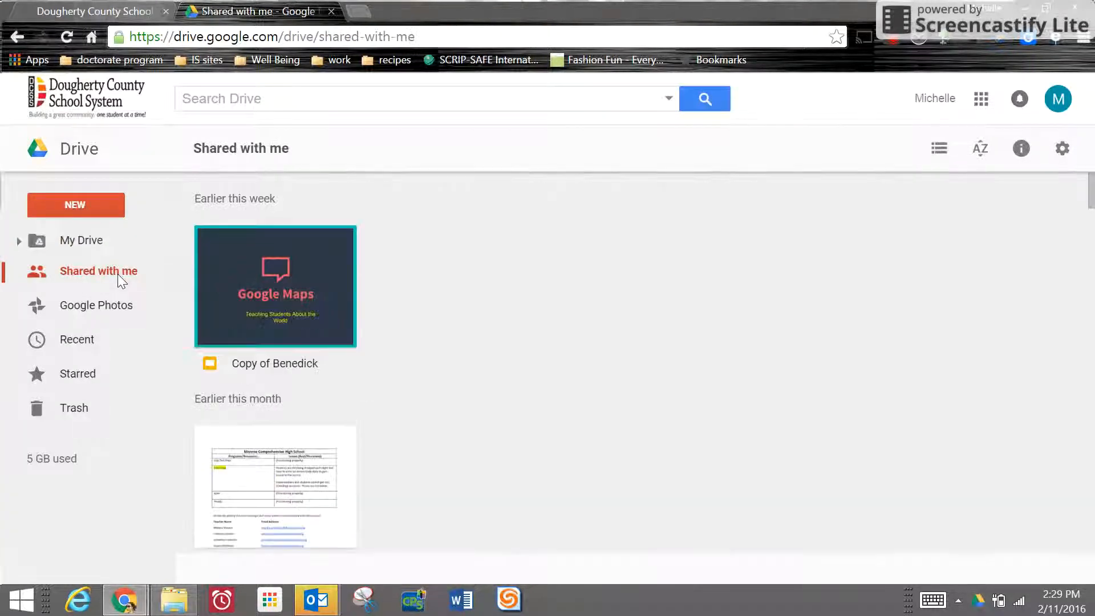
left_click(1091, 257)
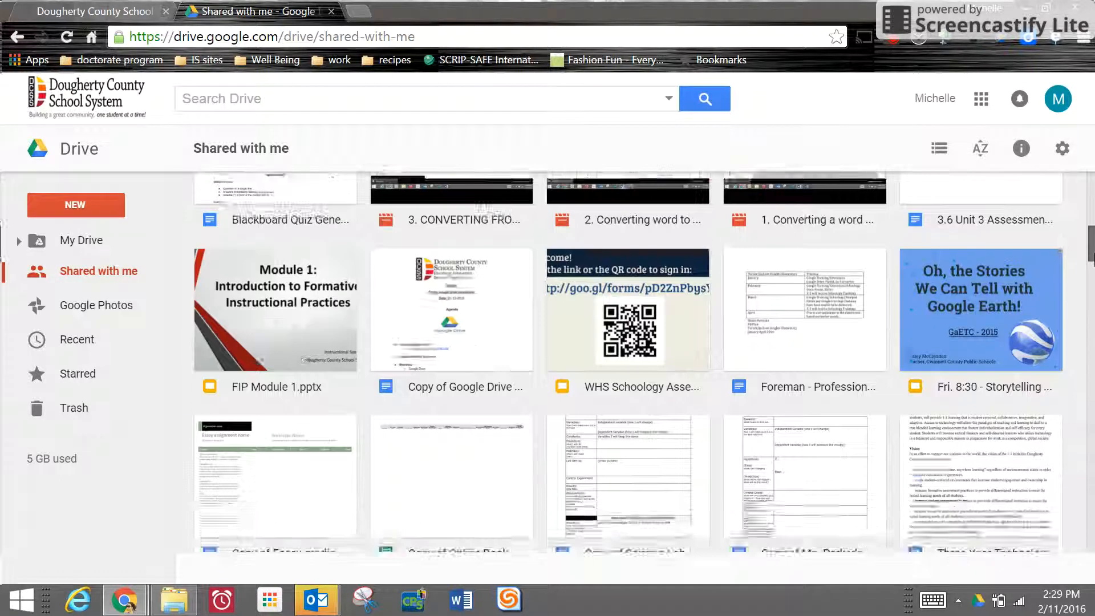
left_click_drag(1091, 253, 1089, 192)
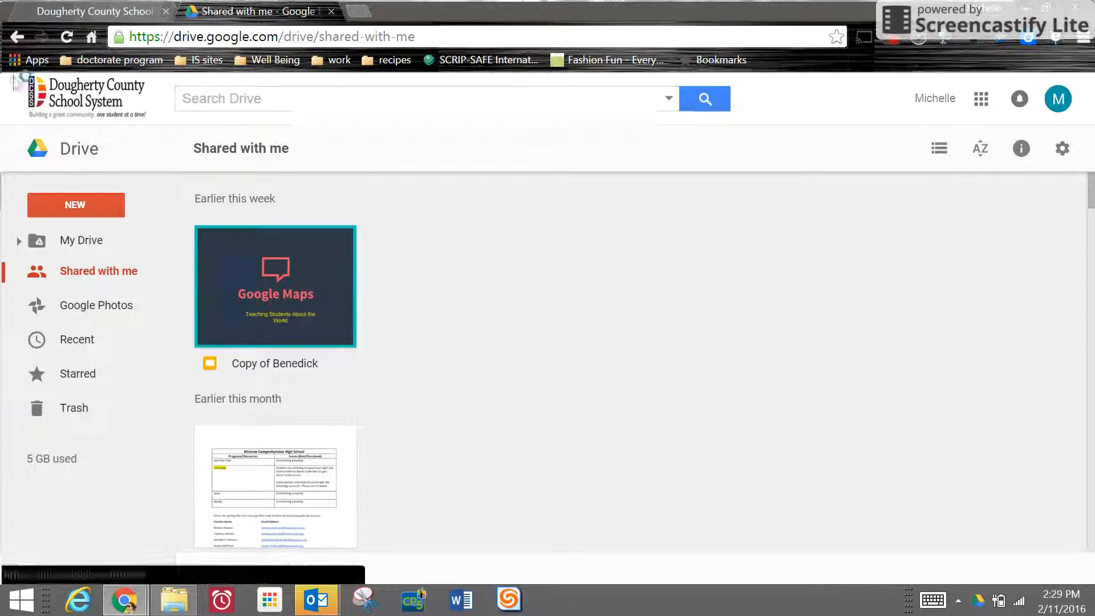